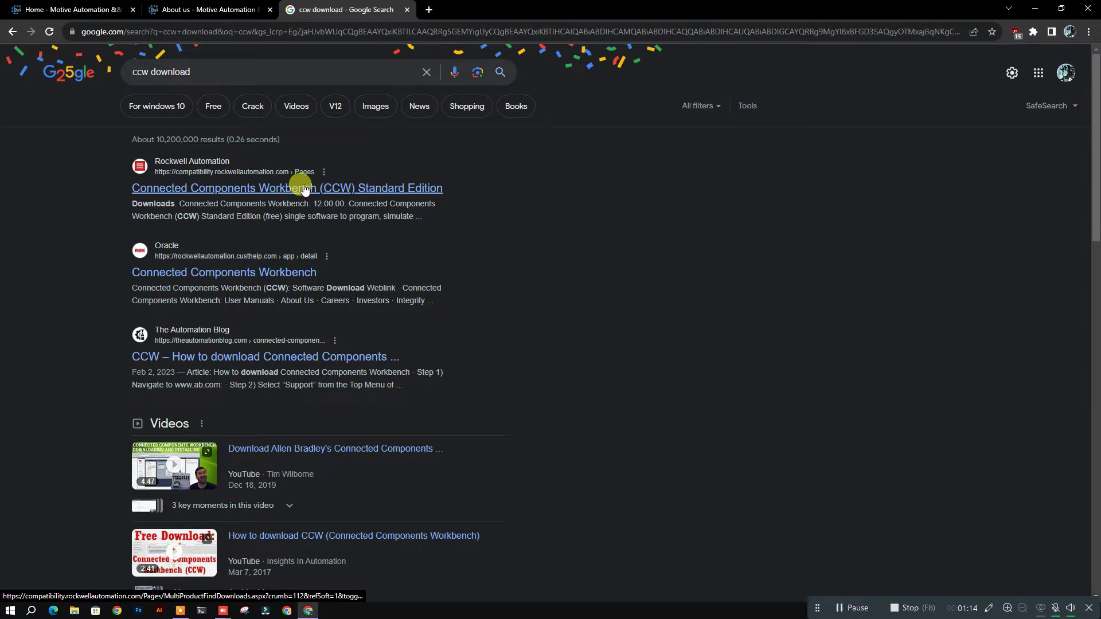
- Open the 'Connected Components Workbench (CCW) Standard Edition' result from the 'ccw download' search
click(349, 191)
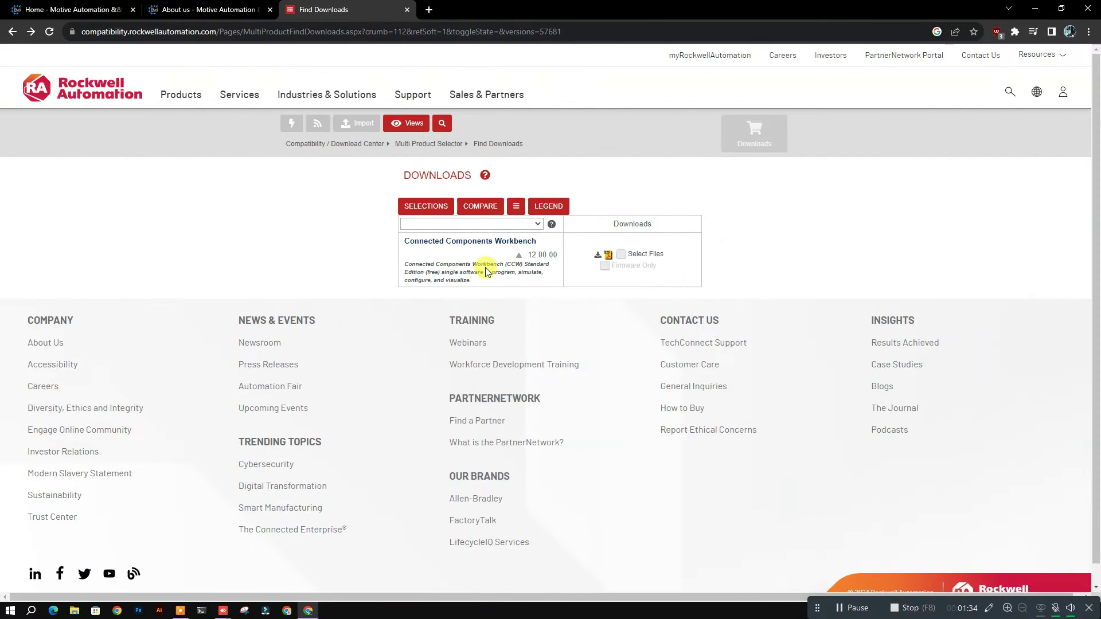
- Show all Connected Components Workbench versions, check the expanded list for 21.01.00, then collapse it
click(535, 226)
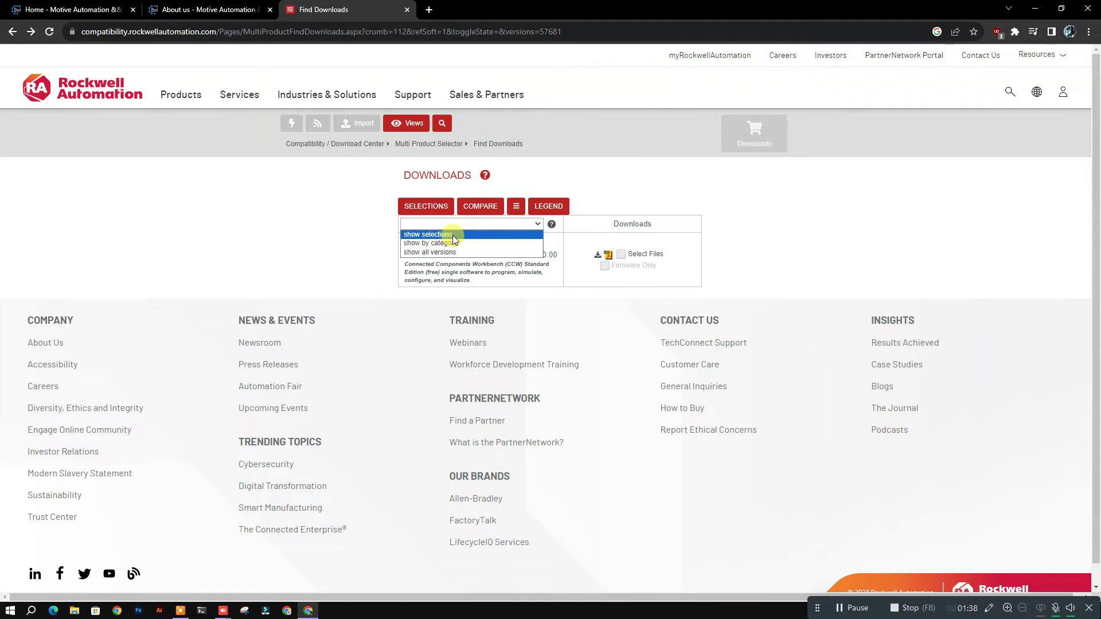
click(450, 251)
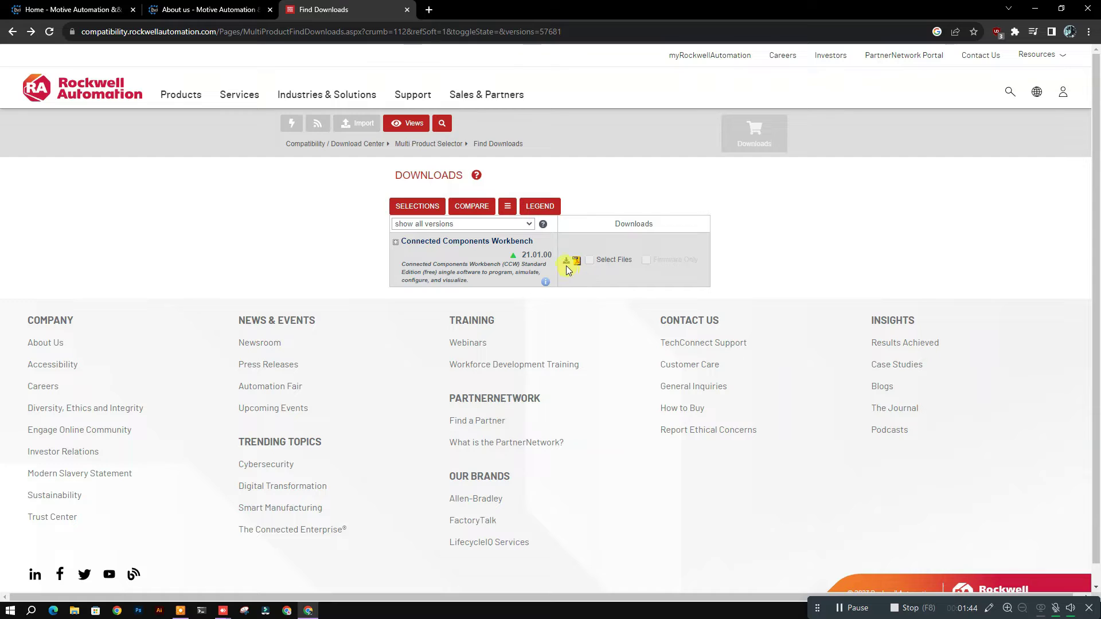
click(396, 243)
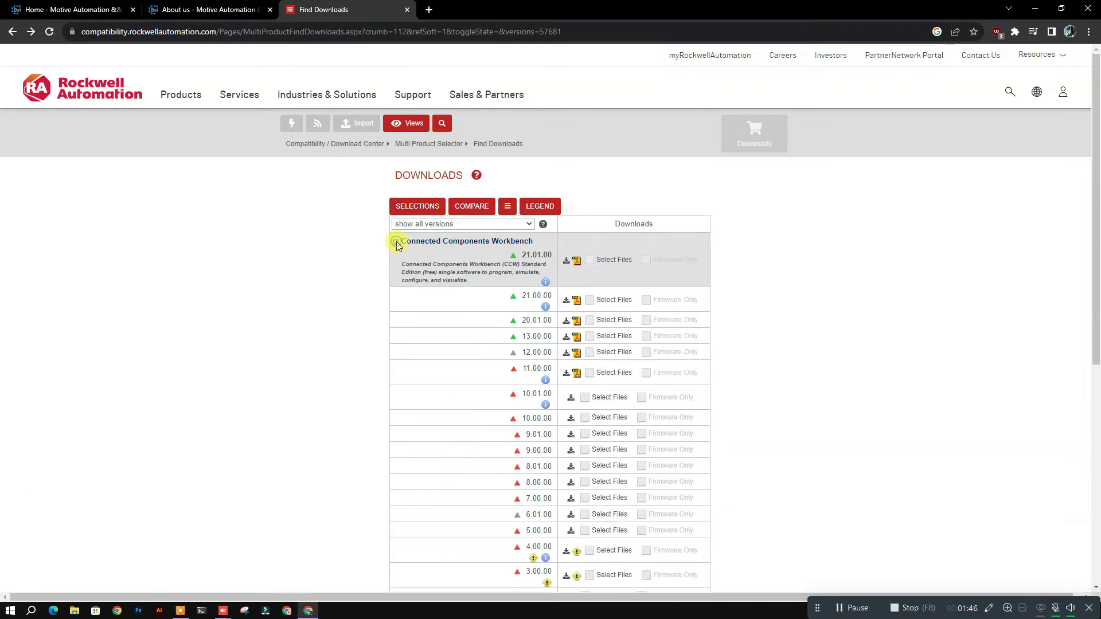
scroll(571, 340, down, 5)
scroll(559, 343, up, 4)
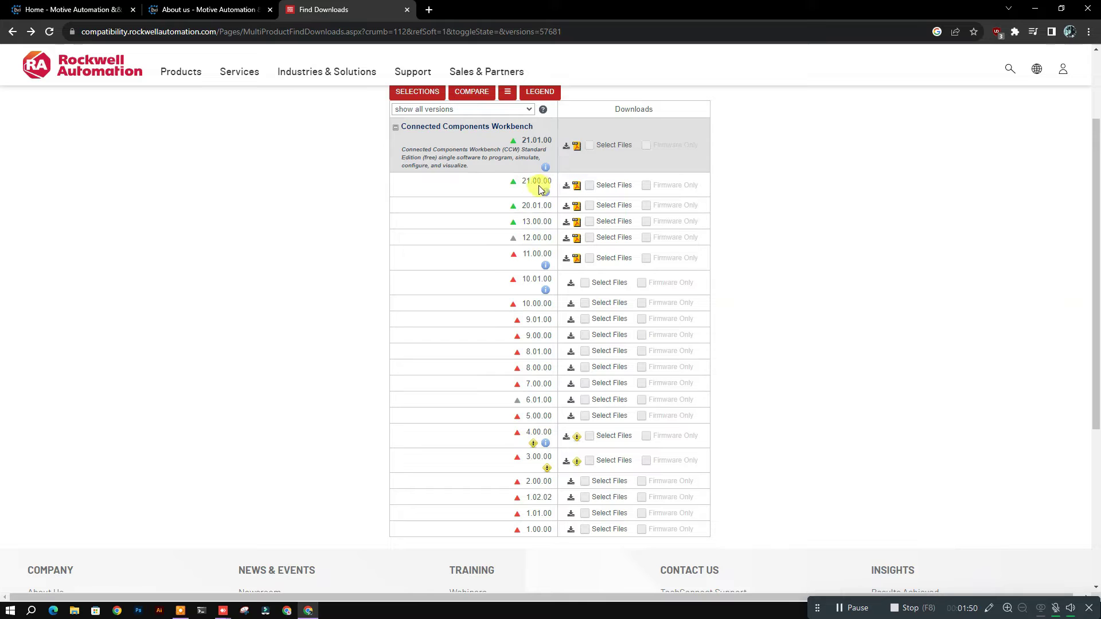
click(395, 127)
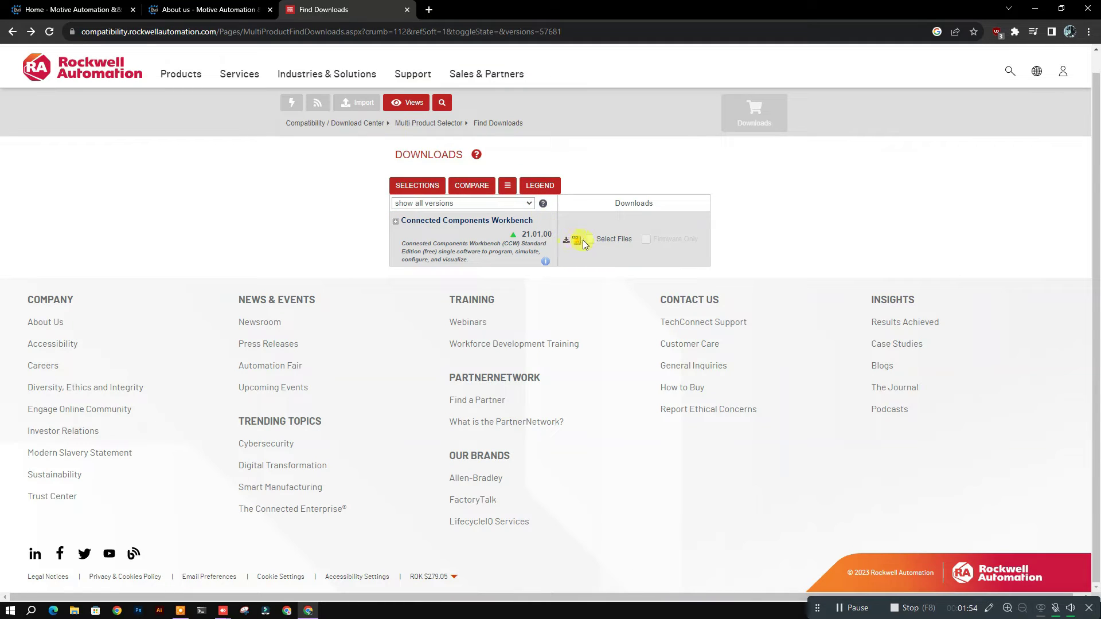
- Start the 21.01.00 download and go to the sign-in password and e-mail fields
click(565, 240)
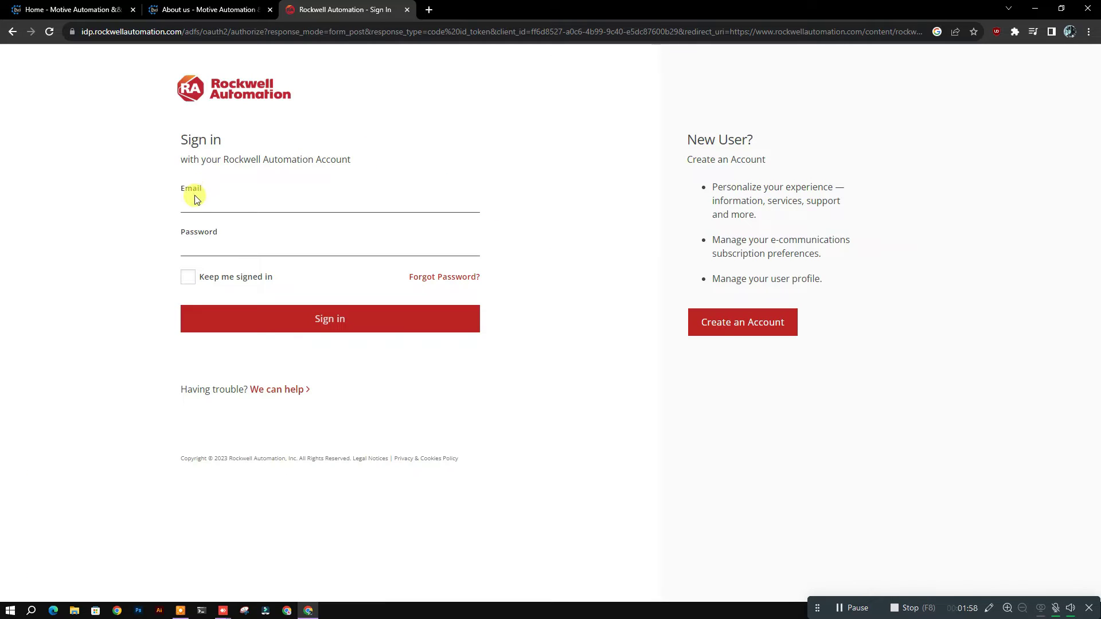
click(209, 243)
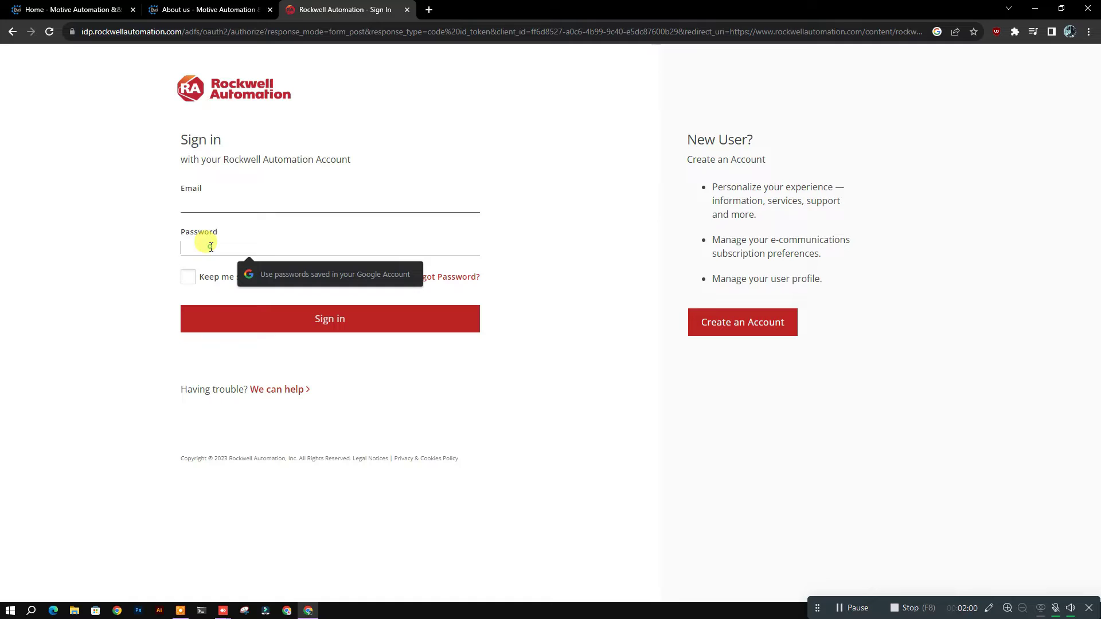
click(214, 204)
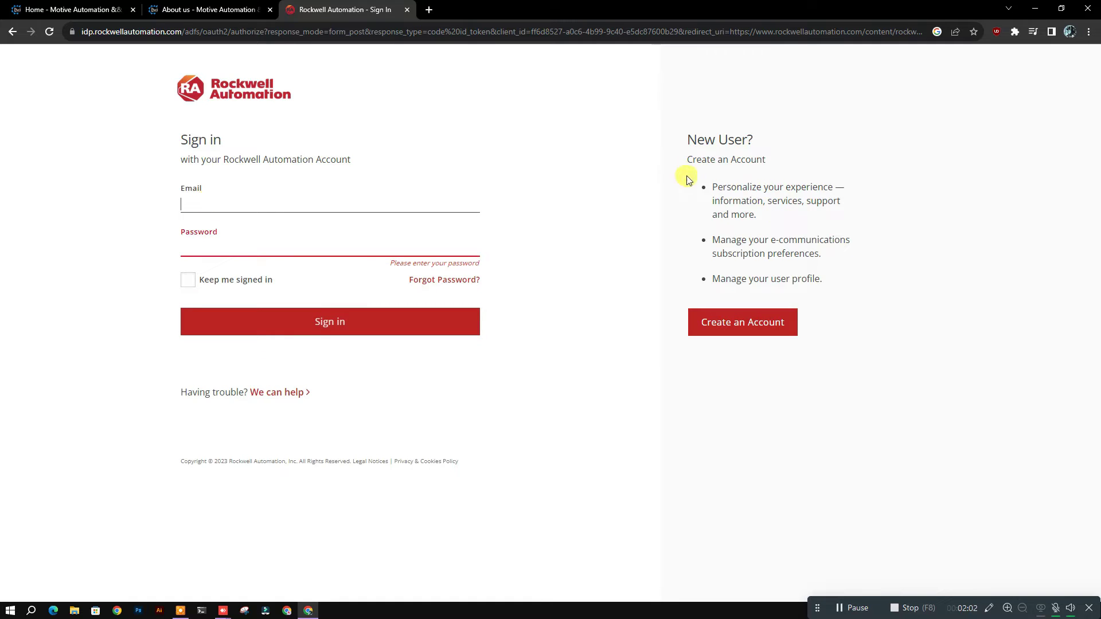
- Highlight the 'New User?' and 'Create an Account' text, then clear the highlight
drag(688, 138, 765, 142)
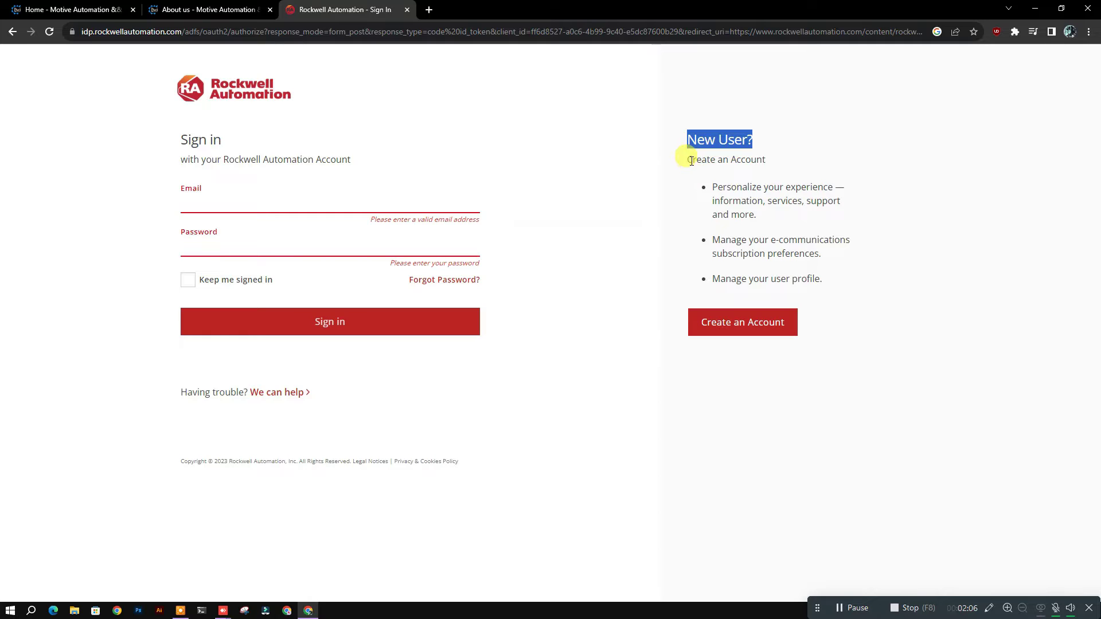
drag(692, 162, 776, 163)
click(834, 216)
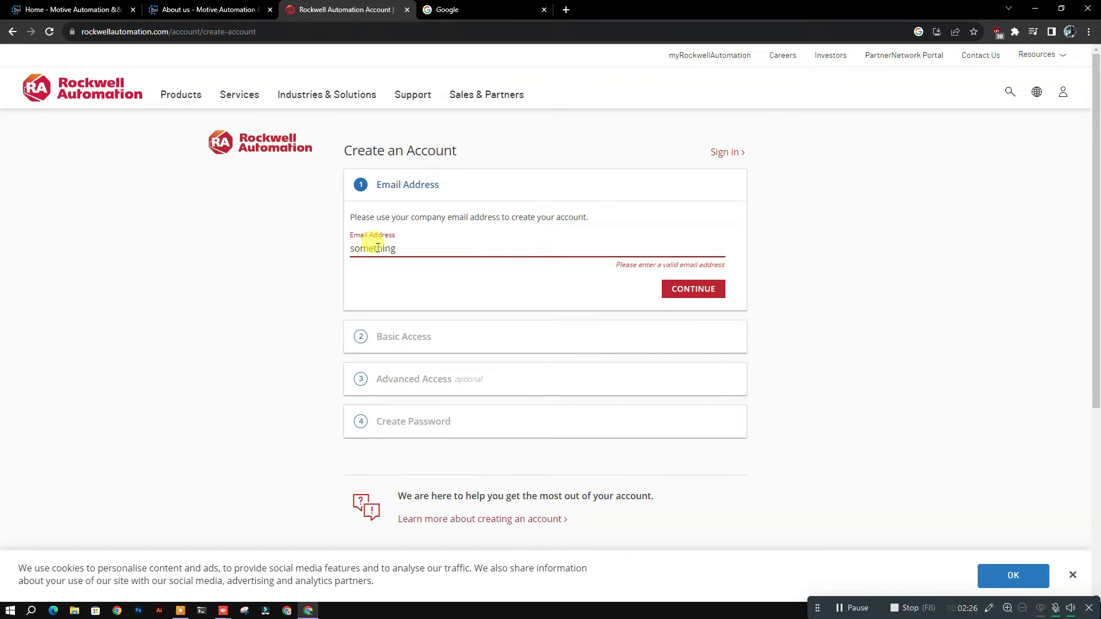
- Finish entering the account e-mail address and submit it
text(l.com)
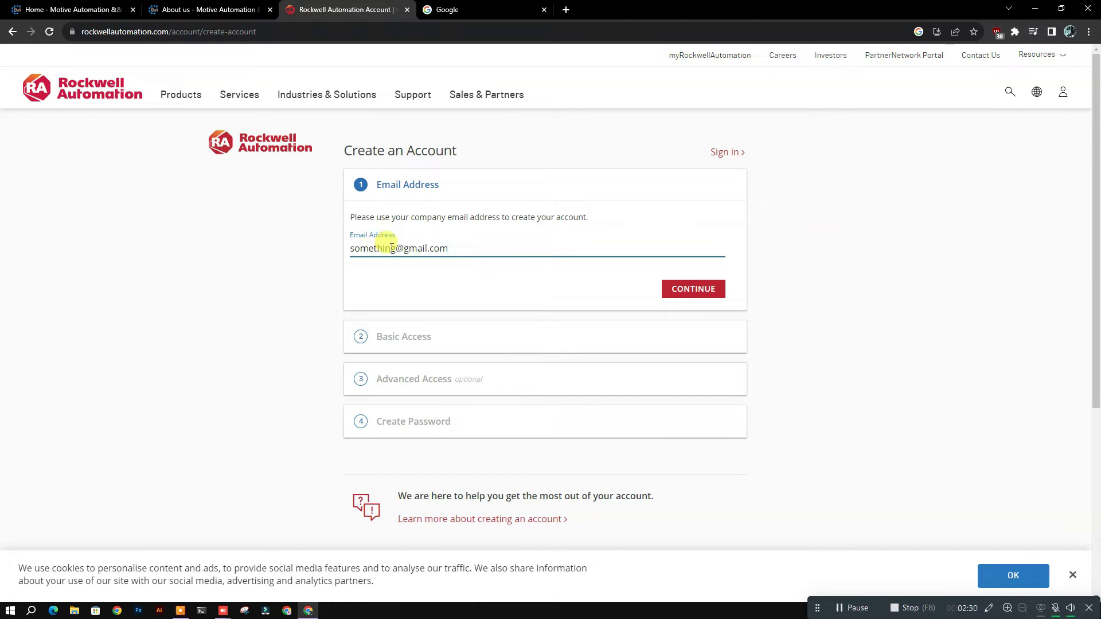
drag(393, 247, 314, 249)
click(634, 236)
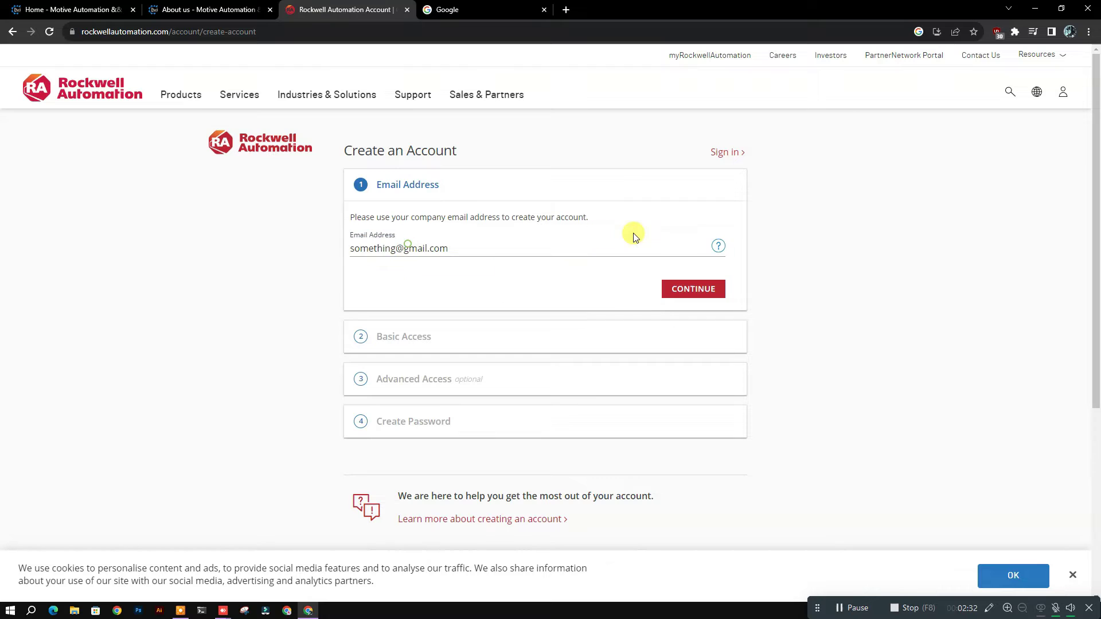
click(685, 292)
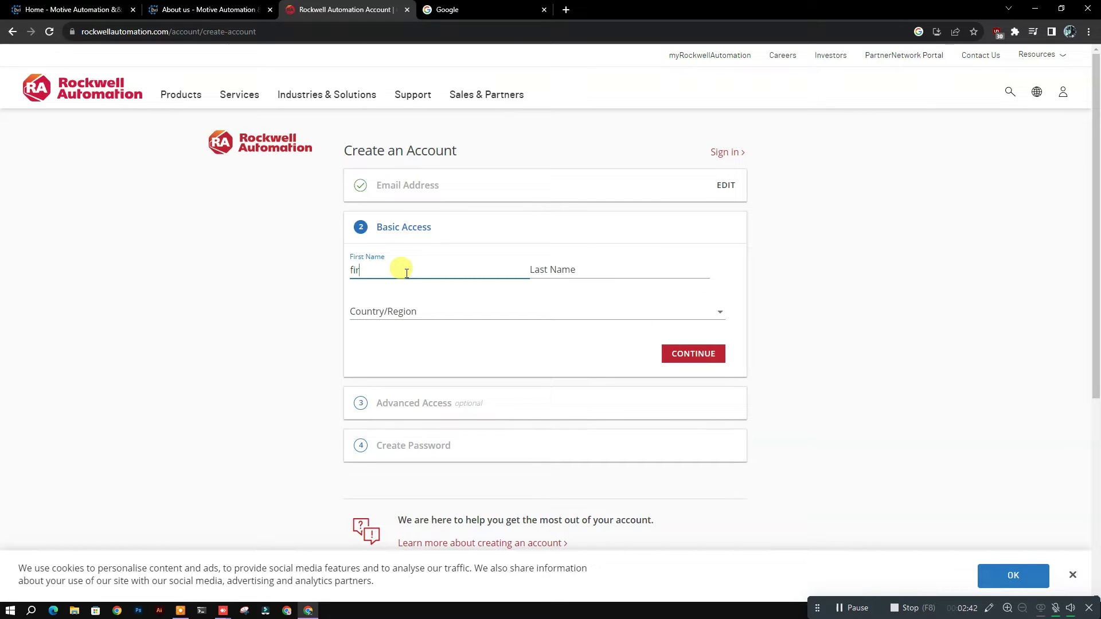
- Fill in the first and last names and choose United States as the country
text(st)
click(564, 267)
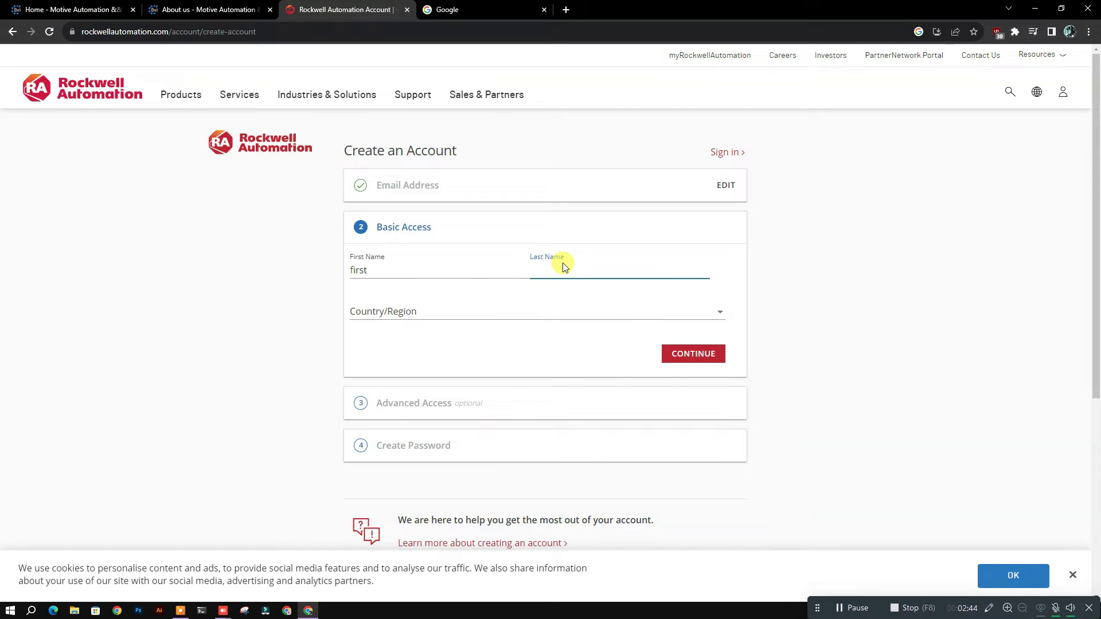
click(423, 313)
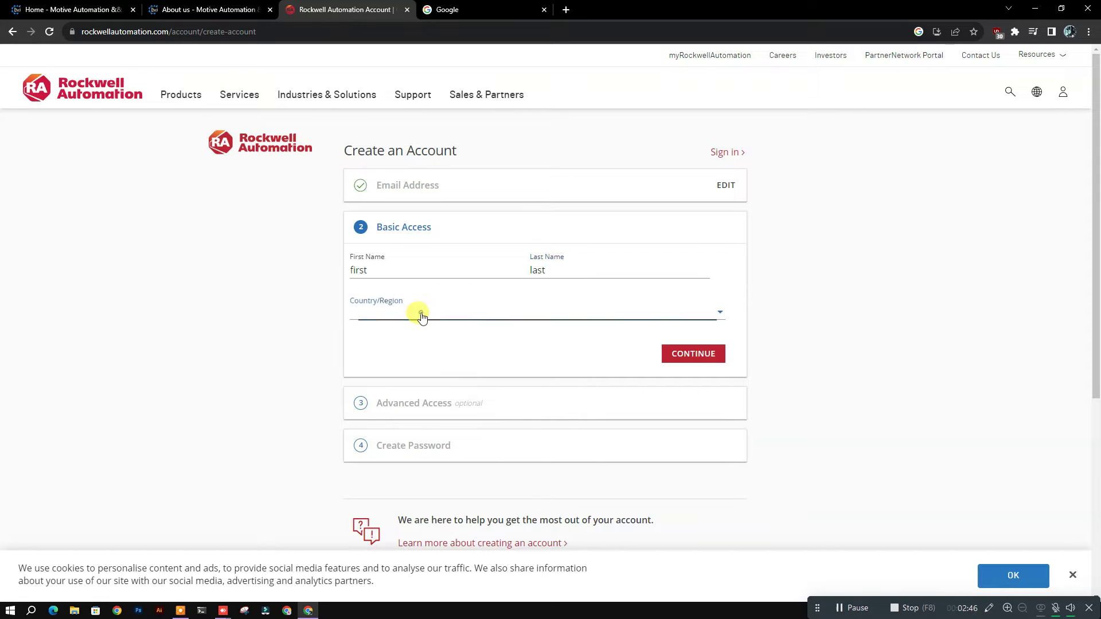
click(421, 314)
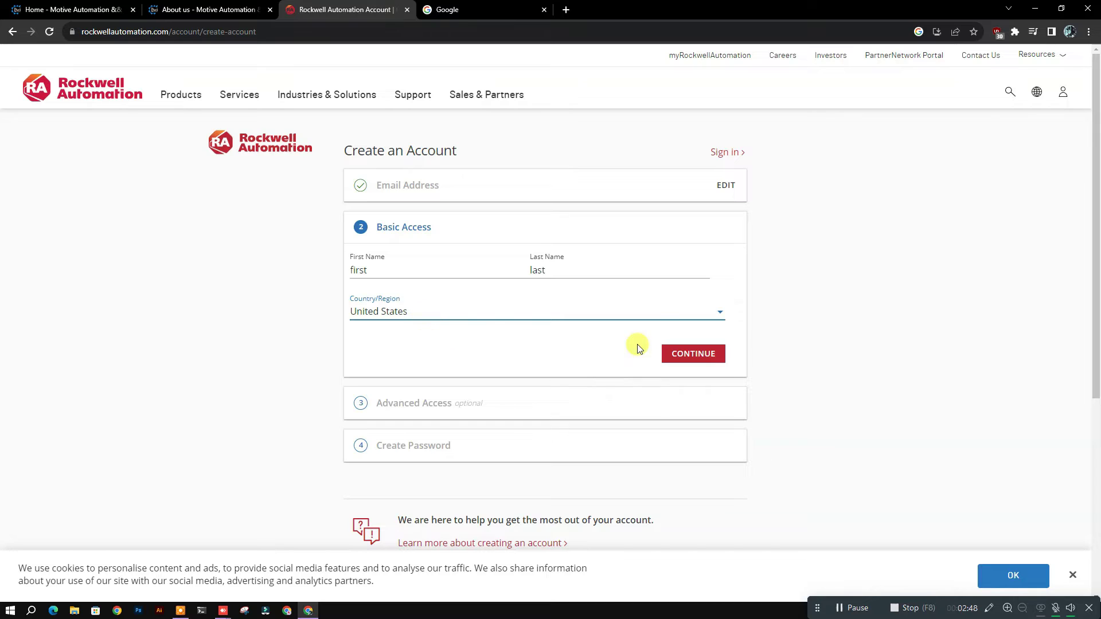
- Submit the basic details and move through the address, city, state, zip and phone fields
click(688, 354)
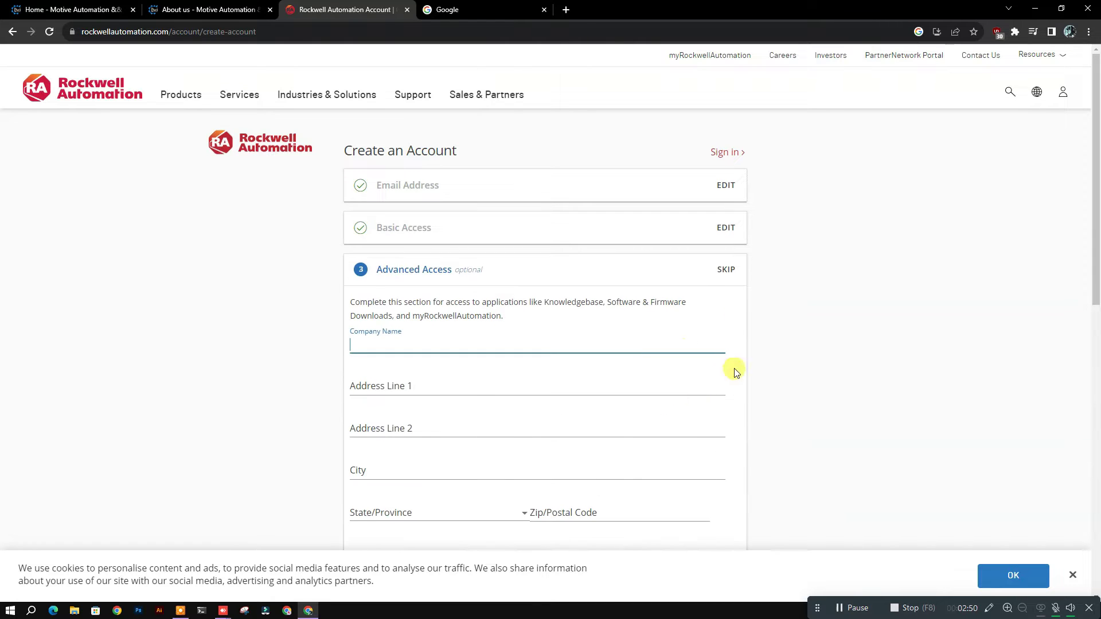
click(403, 383)
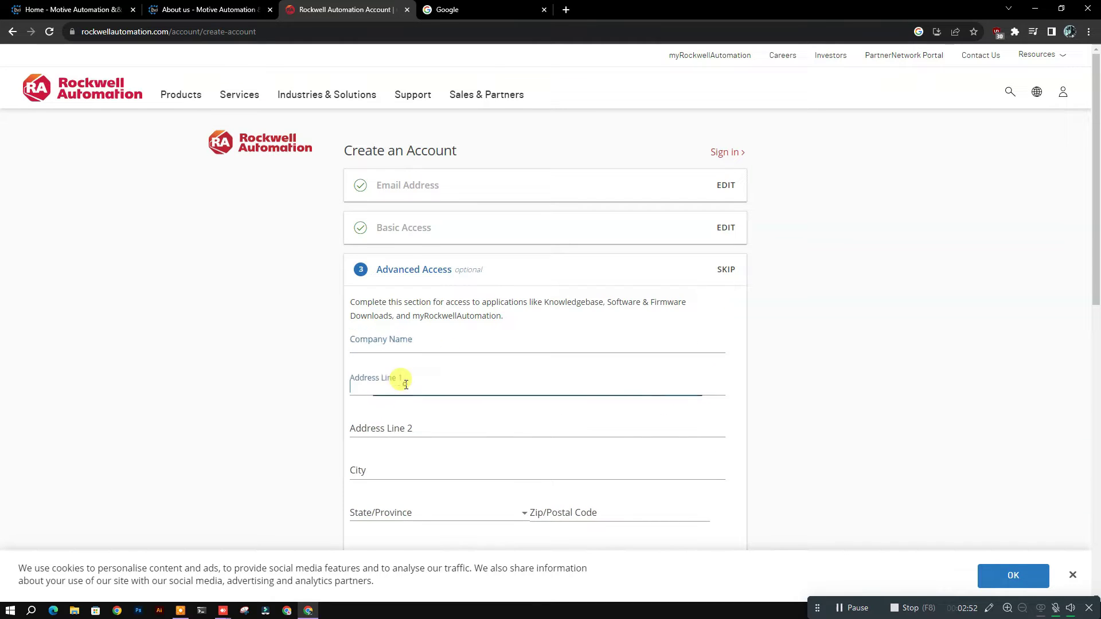
click(406, 426)
click(400, 470)
click(394, 513)
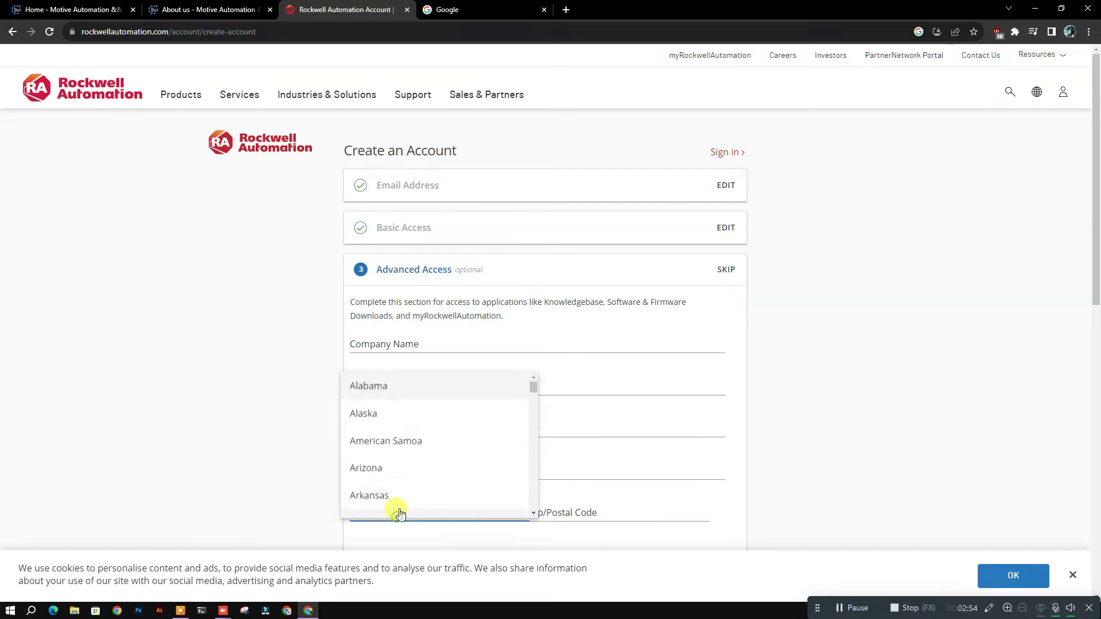
click(499, 335)
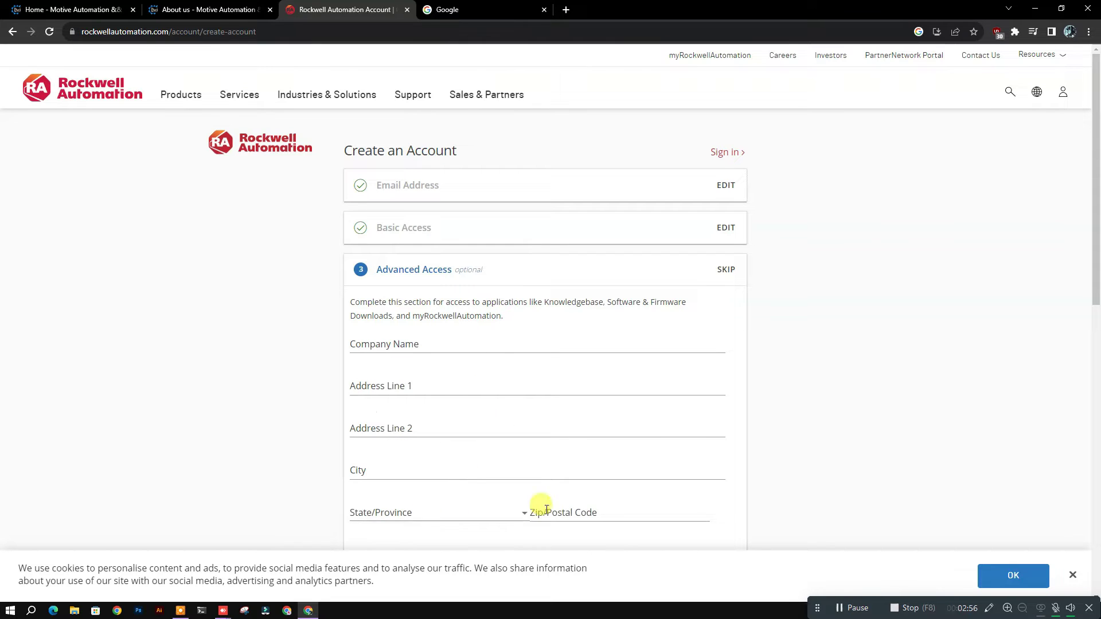
click(574, 514)
scroll(578, 484, down, 2)
scroll(578, 484, down, 2)
click(430, 322)
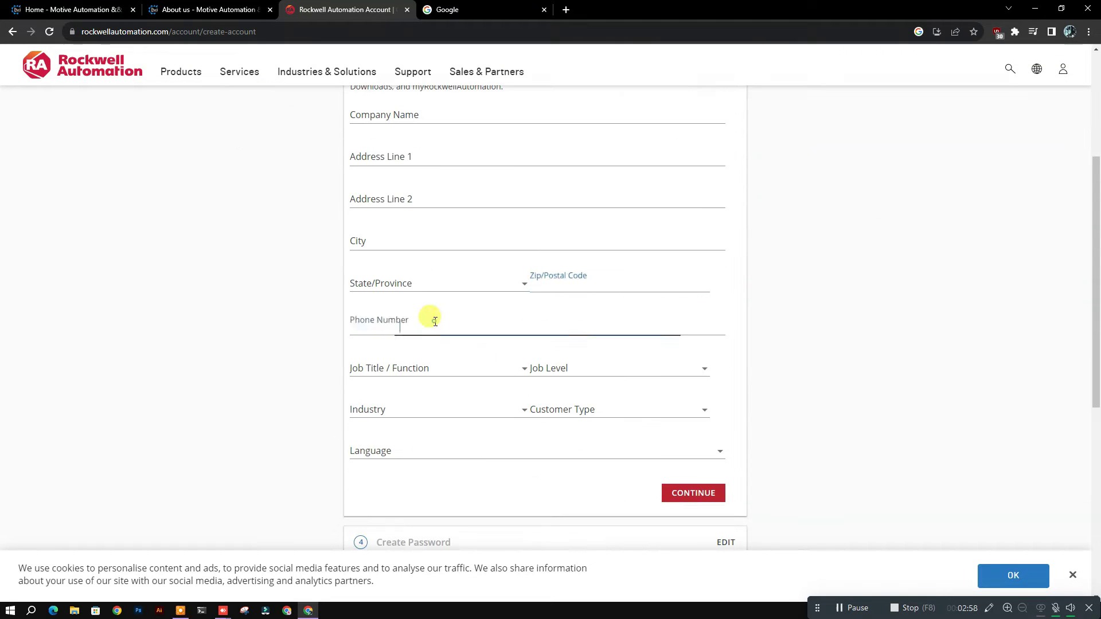
- Work through the Job Title, Job Level, Industry and state dropdowns on the form
click(401, 369)
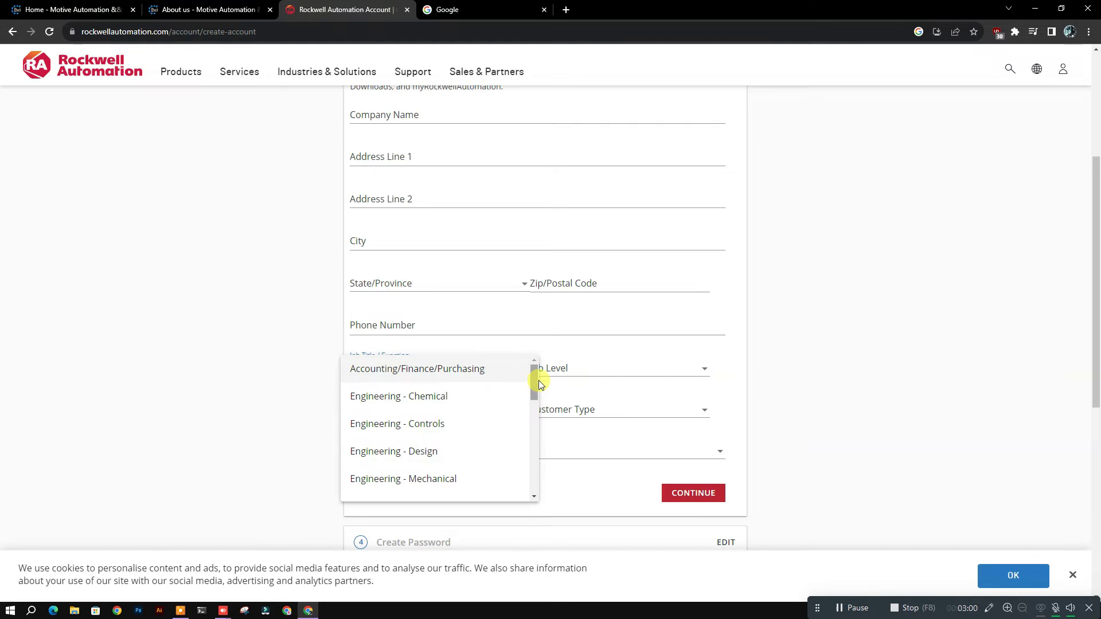
drag(531, 379, 580, 369)
click(570, 369)
click(565, 369)
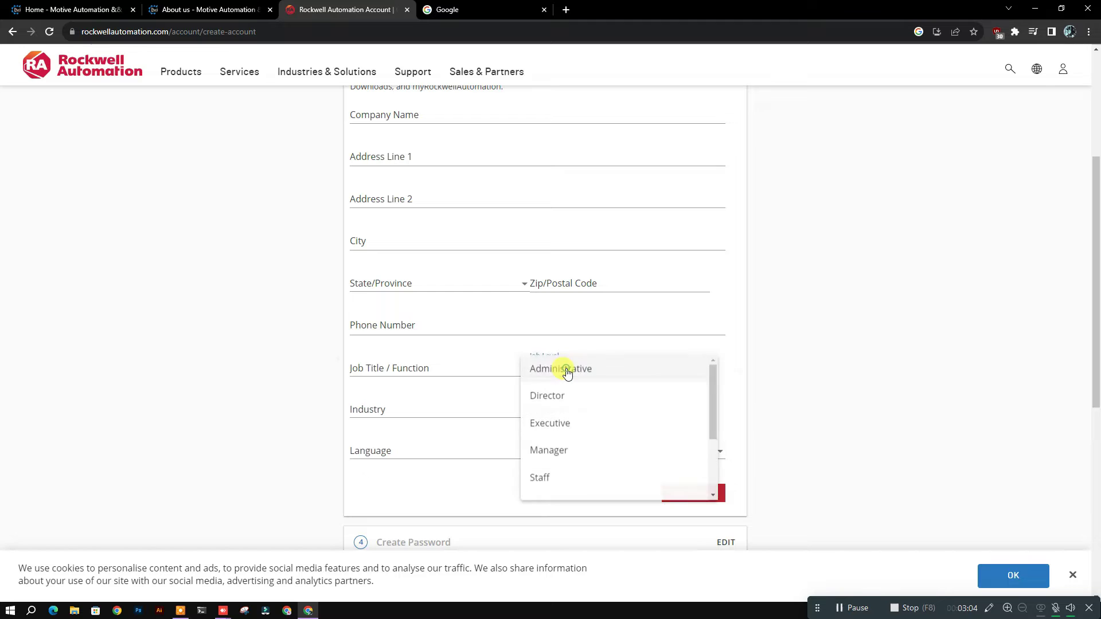
click(718, 405)
click(696, 373)
drag(713, 389, 435, 447)
click(422, 407)
click(394, 413)
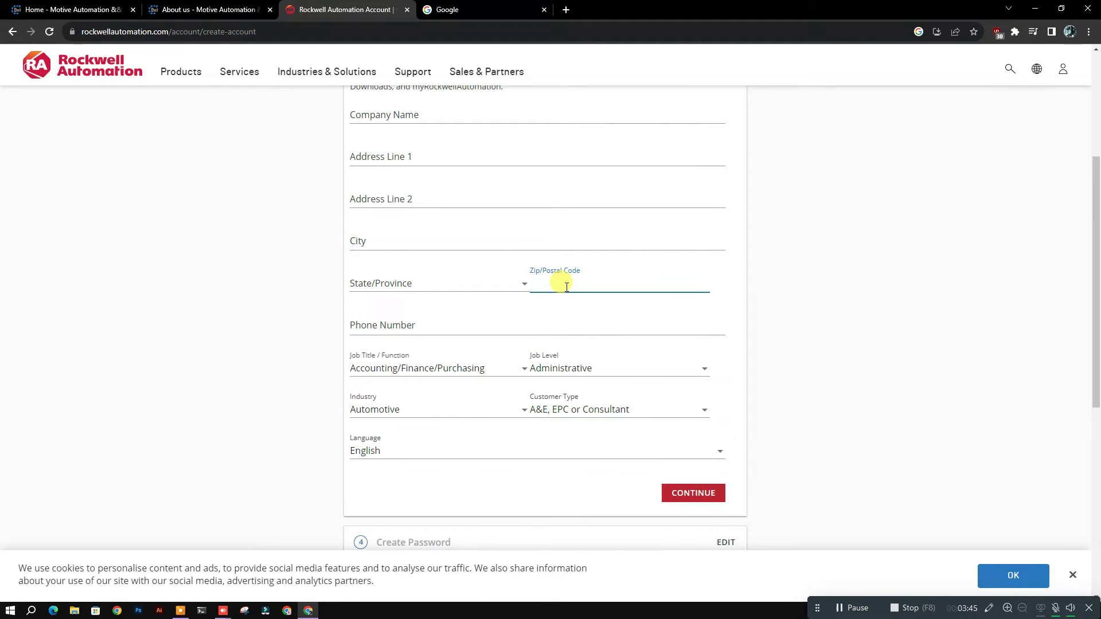
click(511, 285)
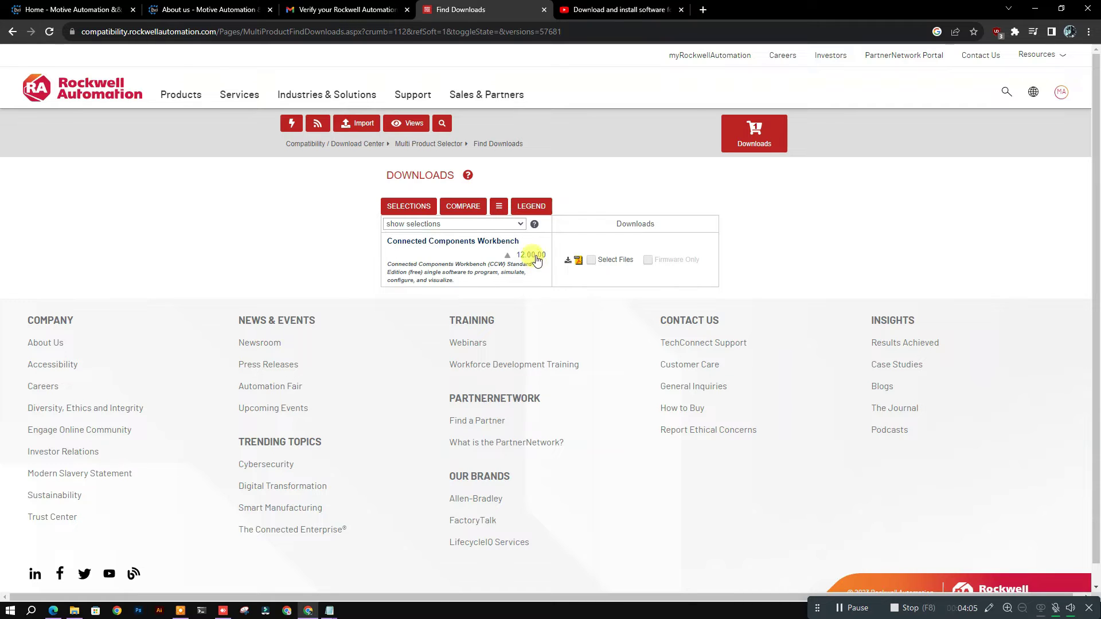
- Show all versions and add the Standard Multiple Language v21.01.00 (3.55 GB) package to the cart
click(519, 228)
click(463, 255)
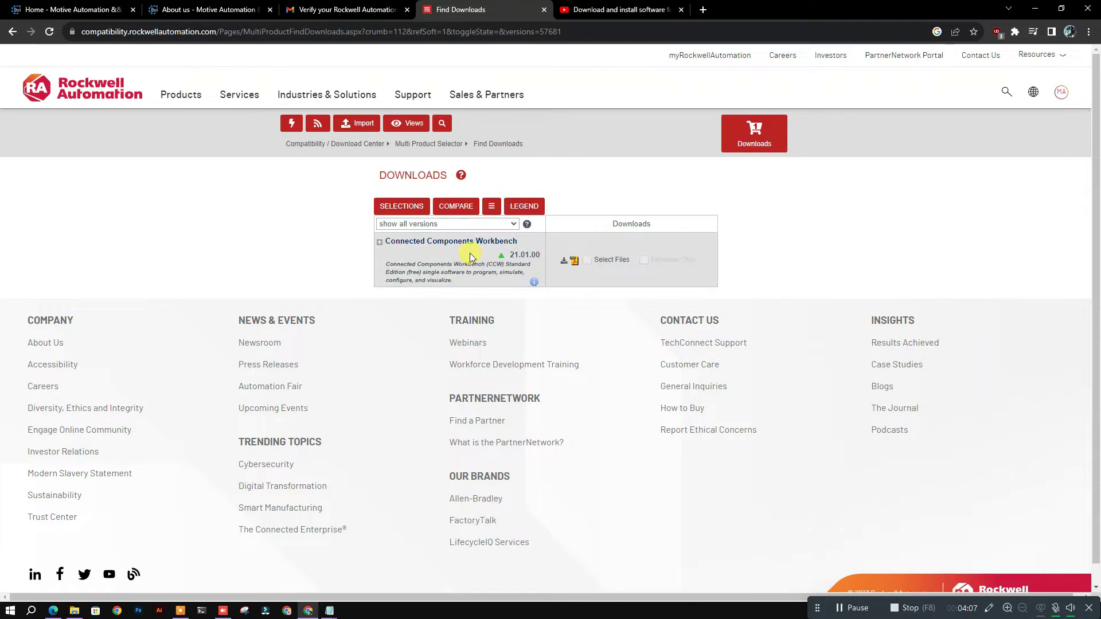
click(564, 262)
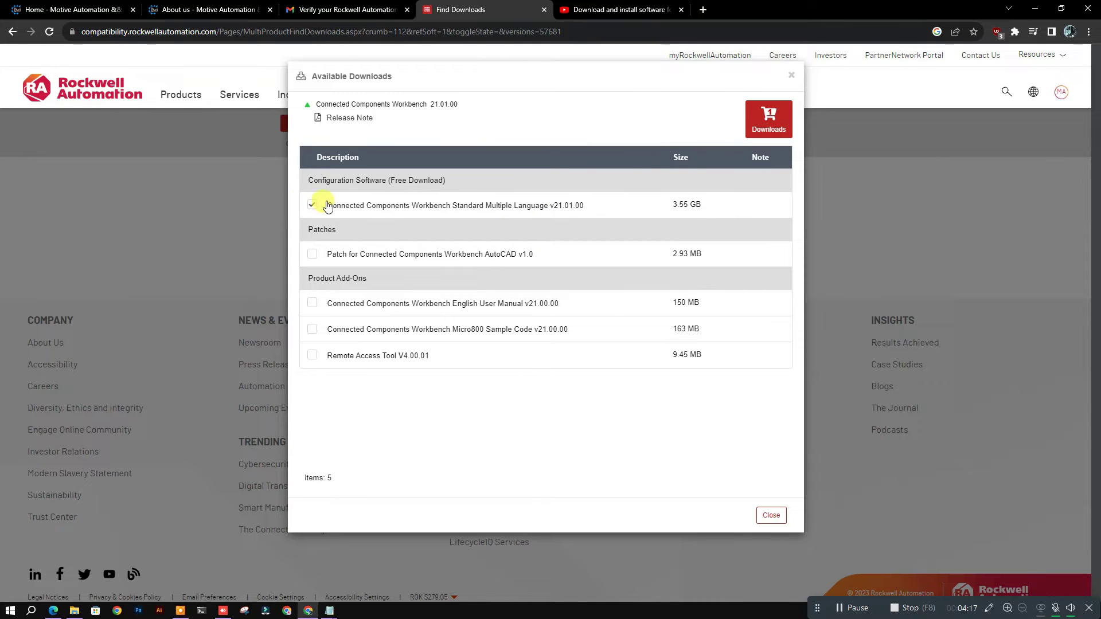
click(766, 129)
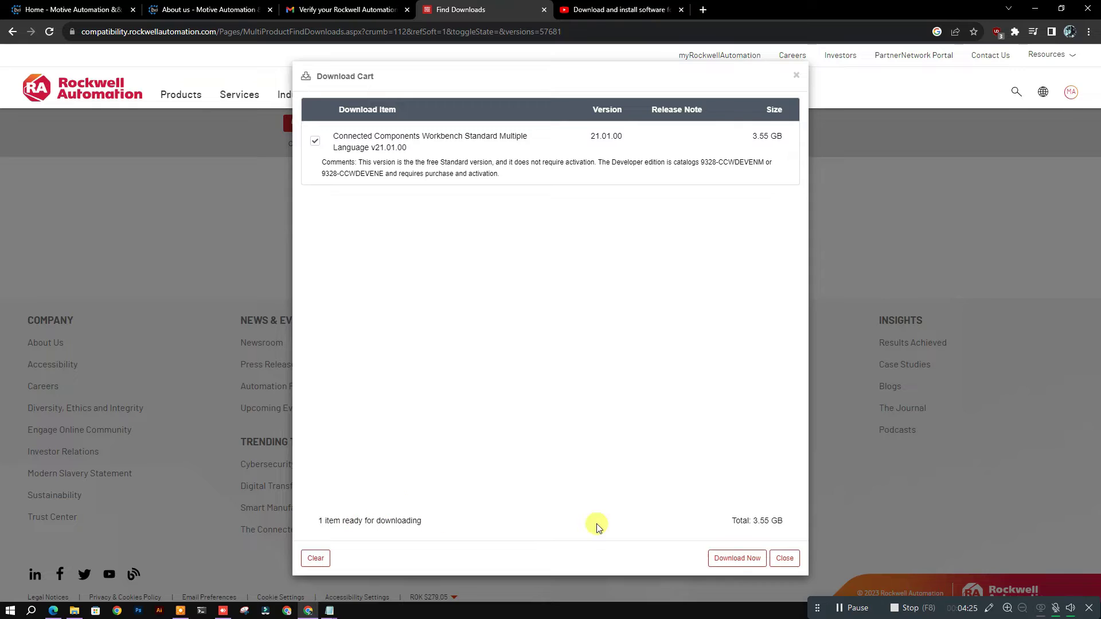
- Start the cart download, scroll through the EULA and accept it to begin downloading
click(739, 559)
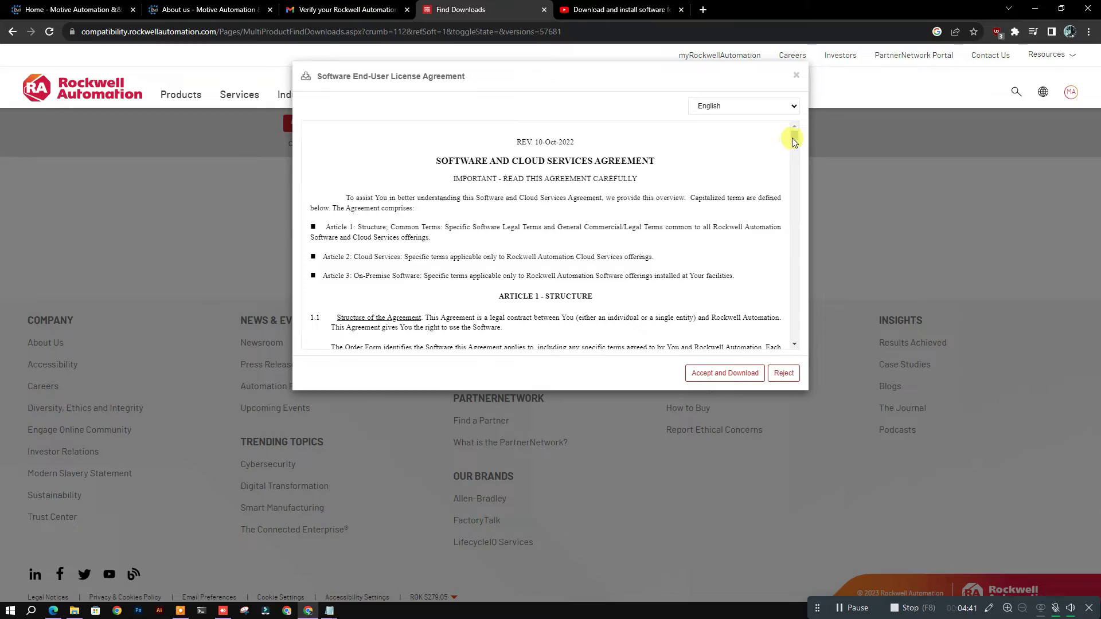
drag(793, 138, 794, 336)
click(714, 373)
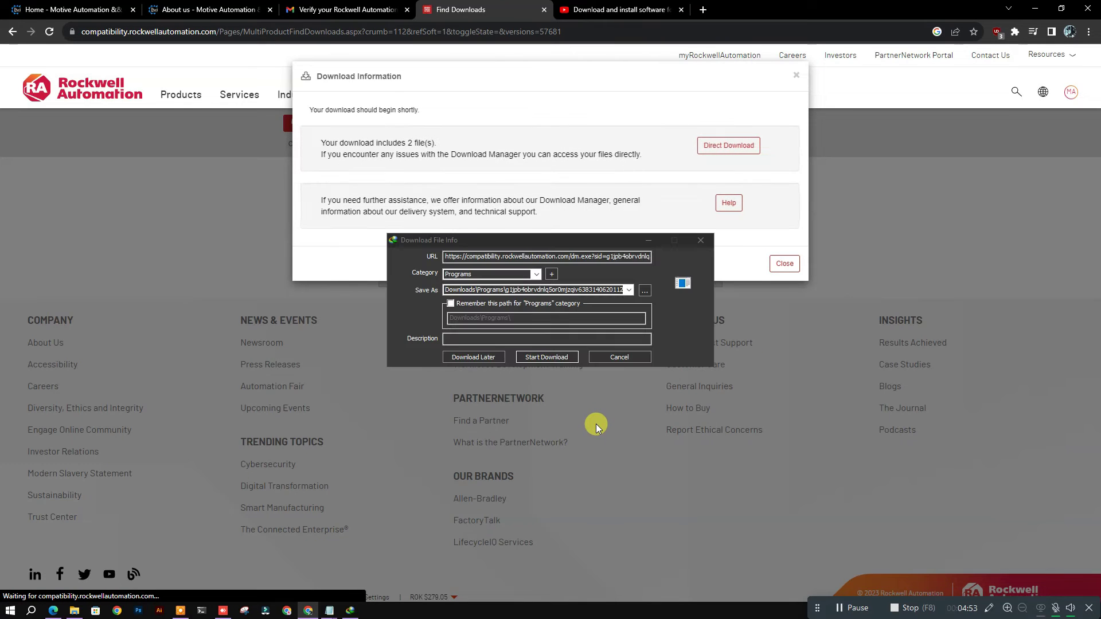
- Download the 2.60 MB downloader file in Internet Download Manager and open it when complete
click(545, 357)
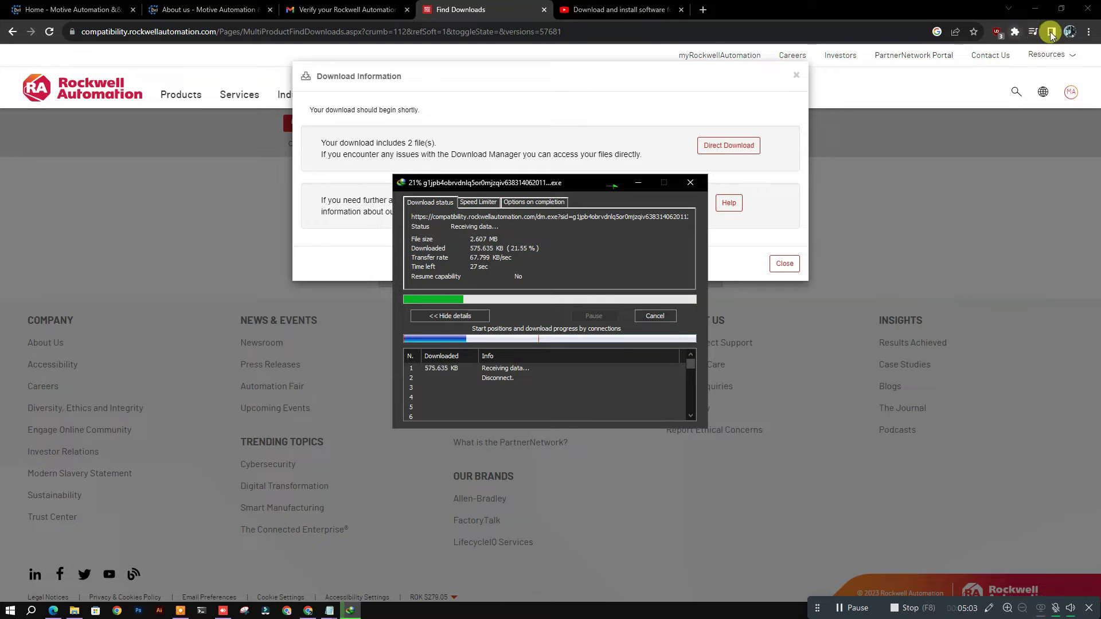
click(1088, 31)
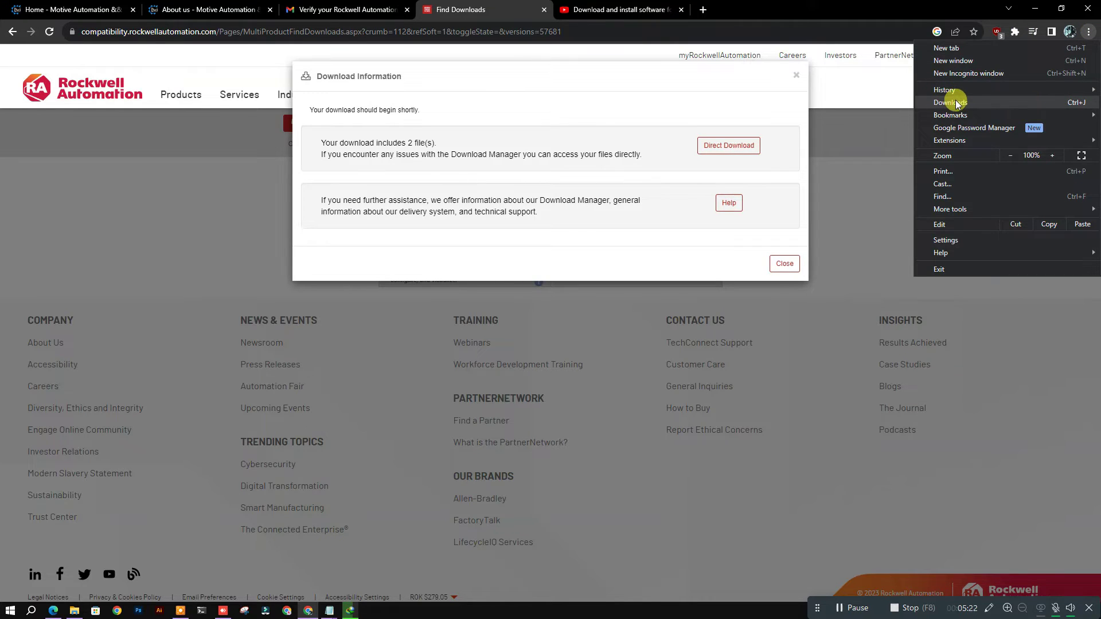
click(880, 97)
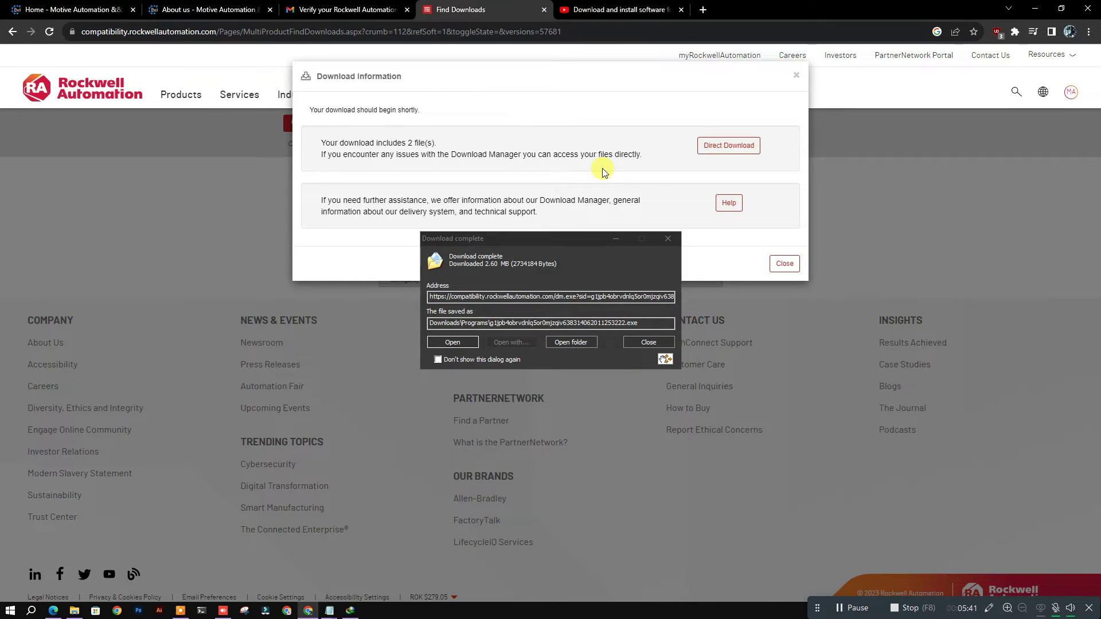
click(462, 343)
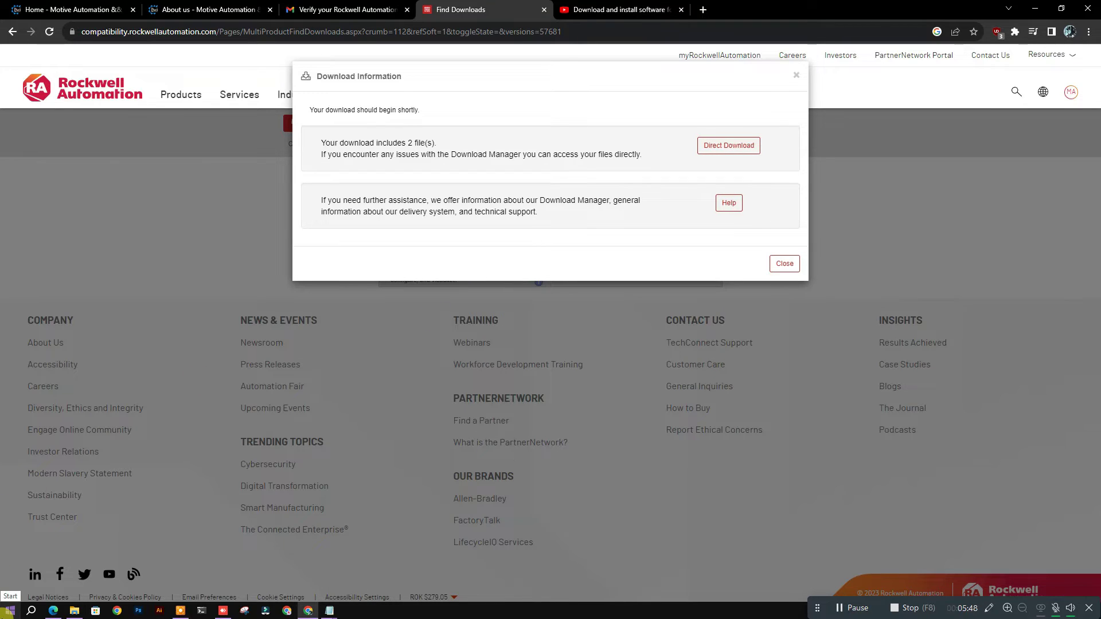
- Open the Windows Start menu to show recently added and installed apps
click(9, 610)
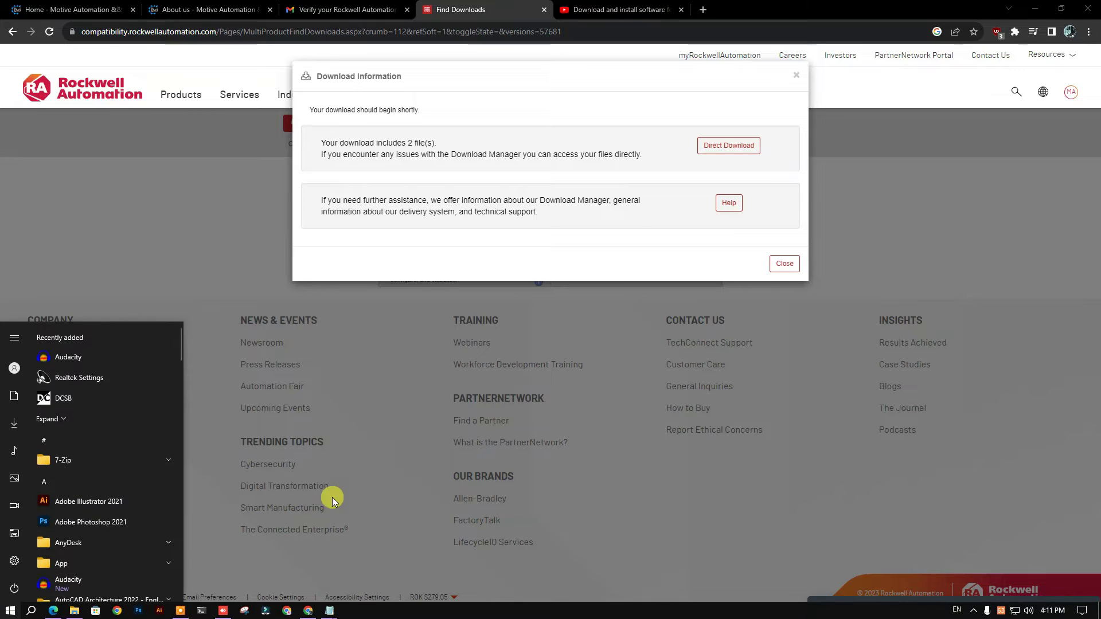
click(542, 406)
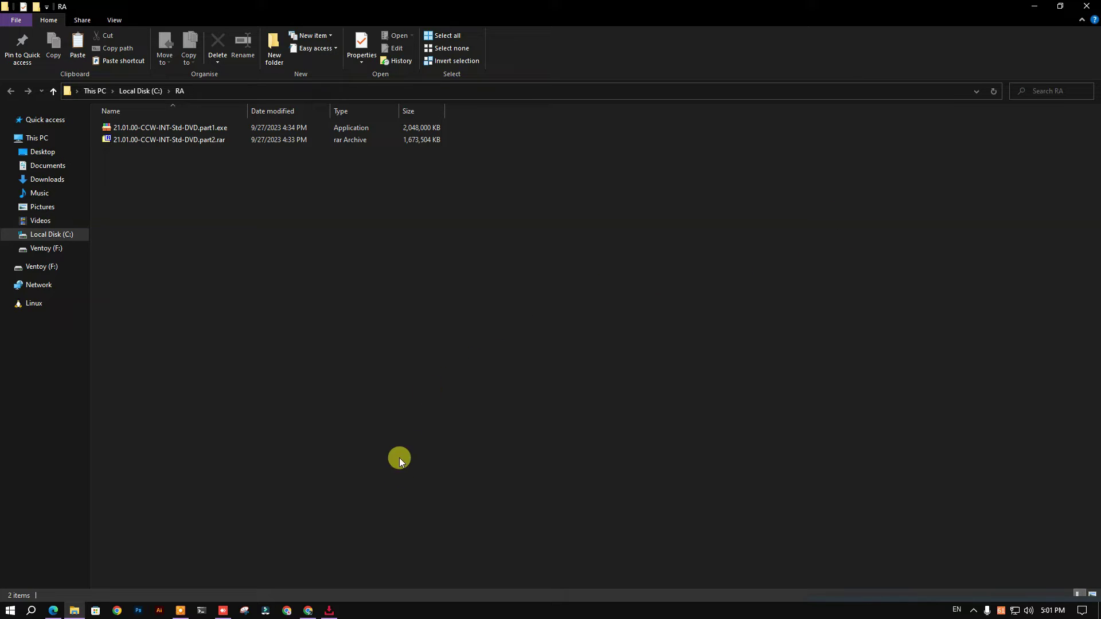
- Close the download manager and run part1.exe as administrator, extracting into C:\RA
click(329, 611)
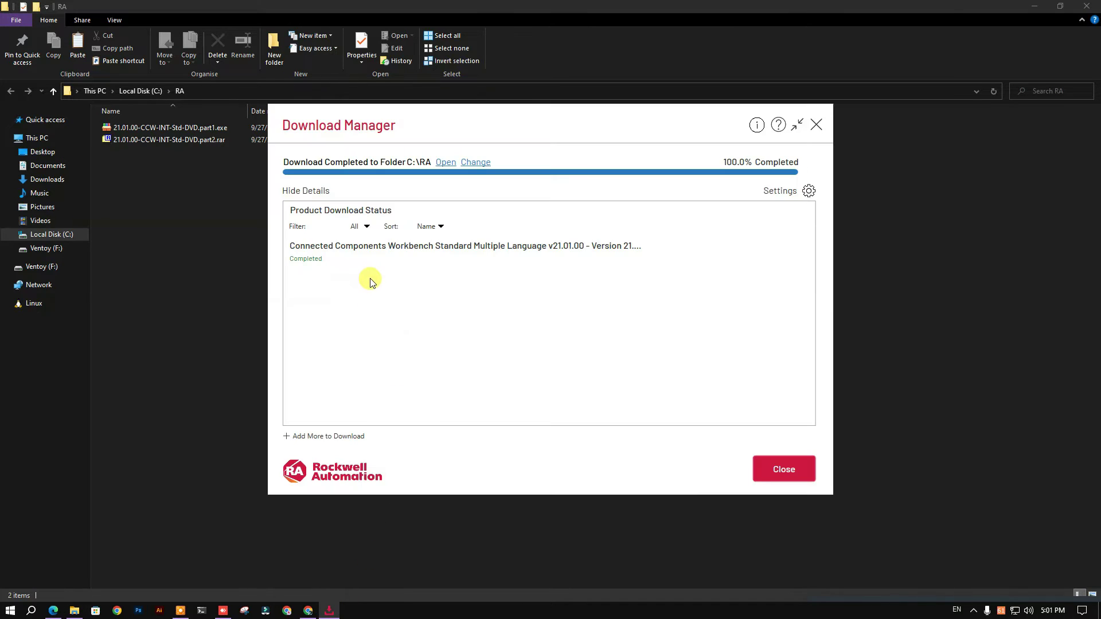
click(792, 468)
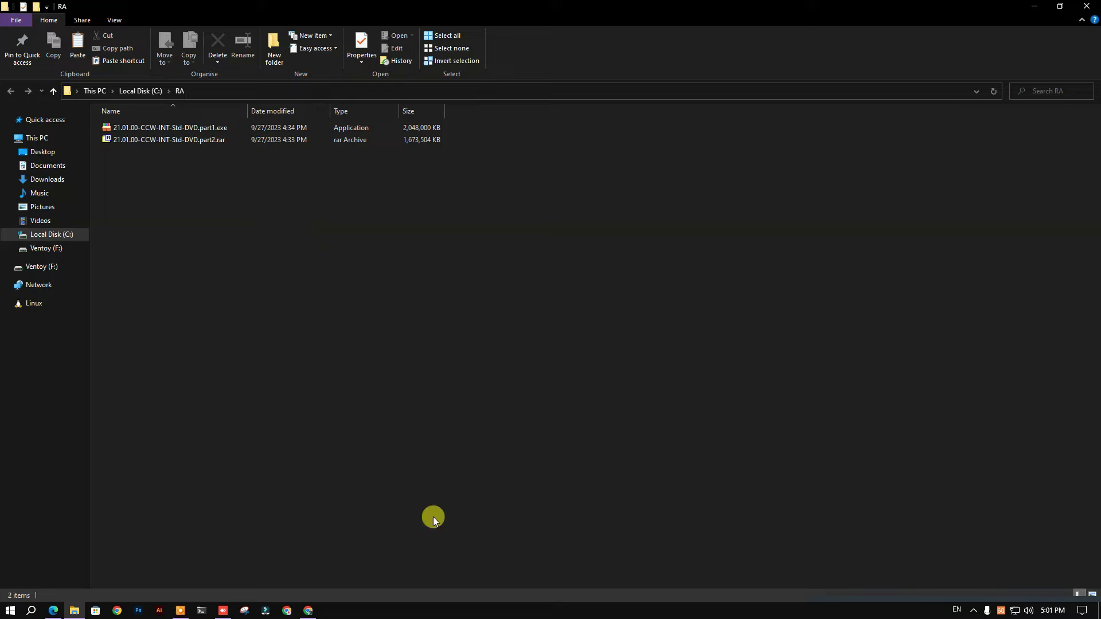
right_click(270, 128)
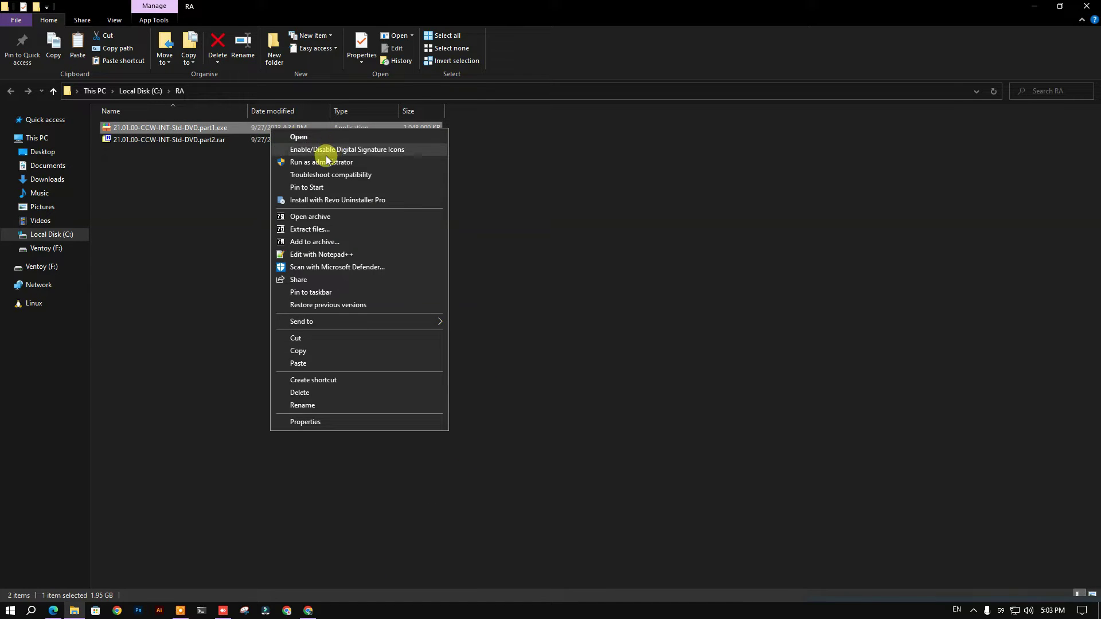
click(322, 164)
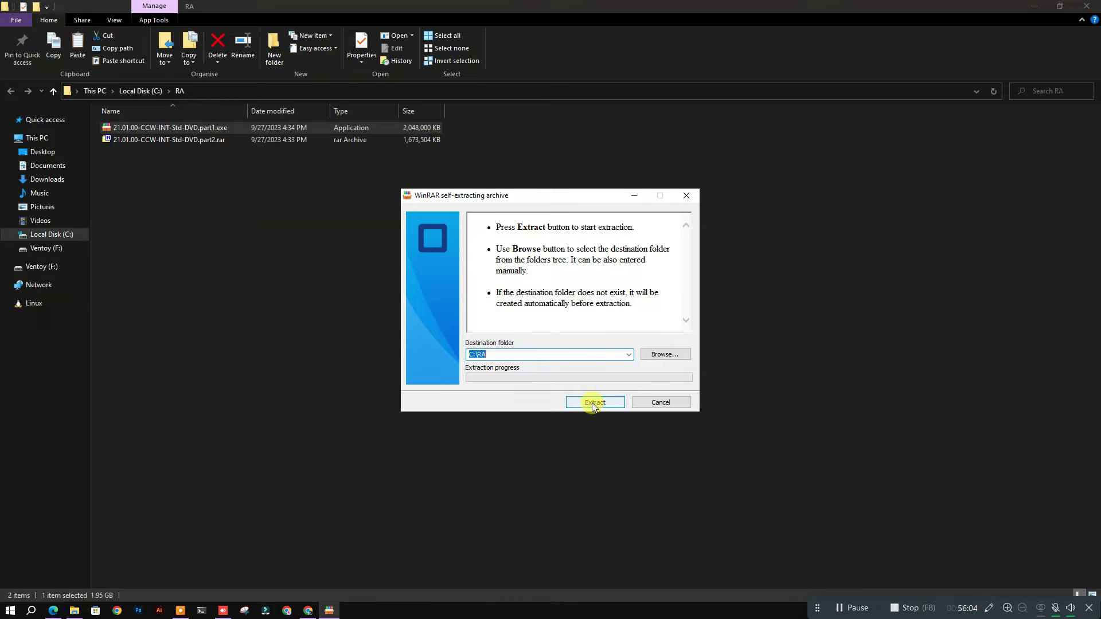
click(486, 355)
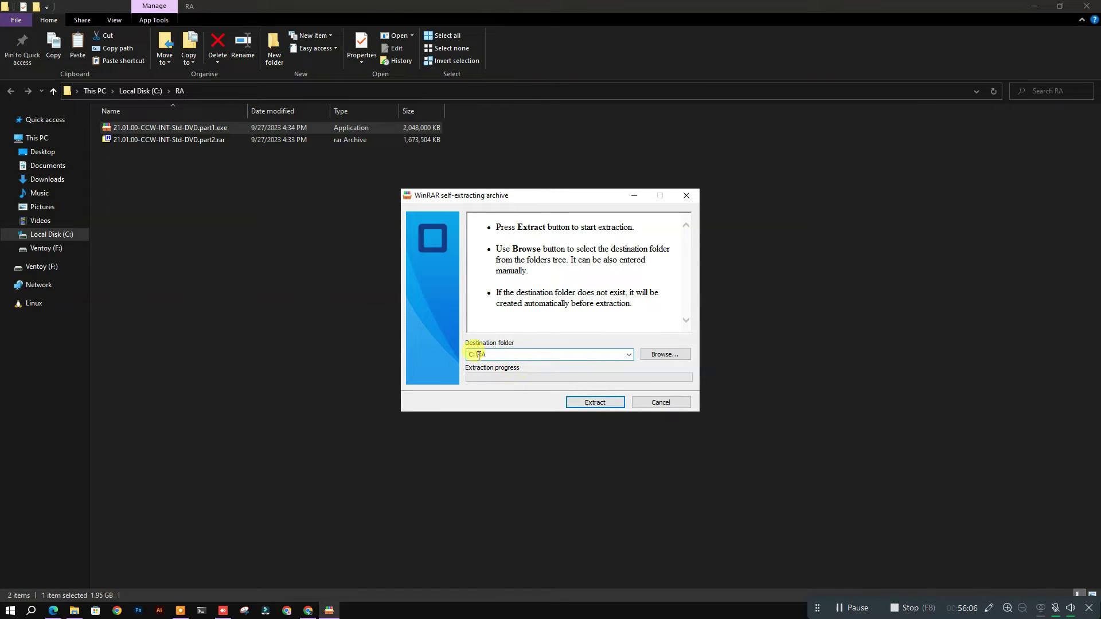
click(594, 402)
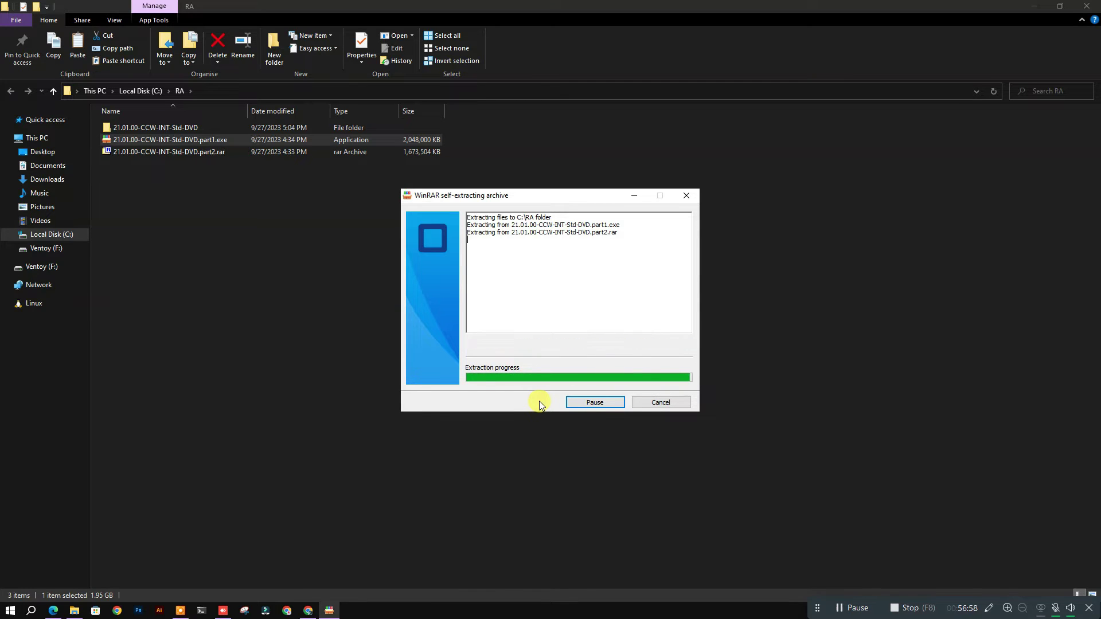
- Run Setup.exe from the 21.01.00-CCW-INT-Std-DVD folder and approve the UAC prompt
click(319, 373)
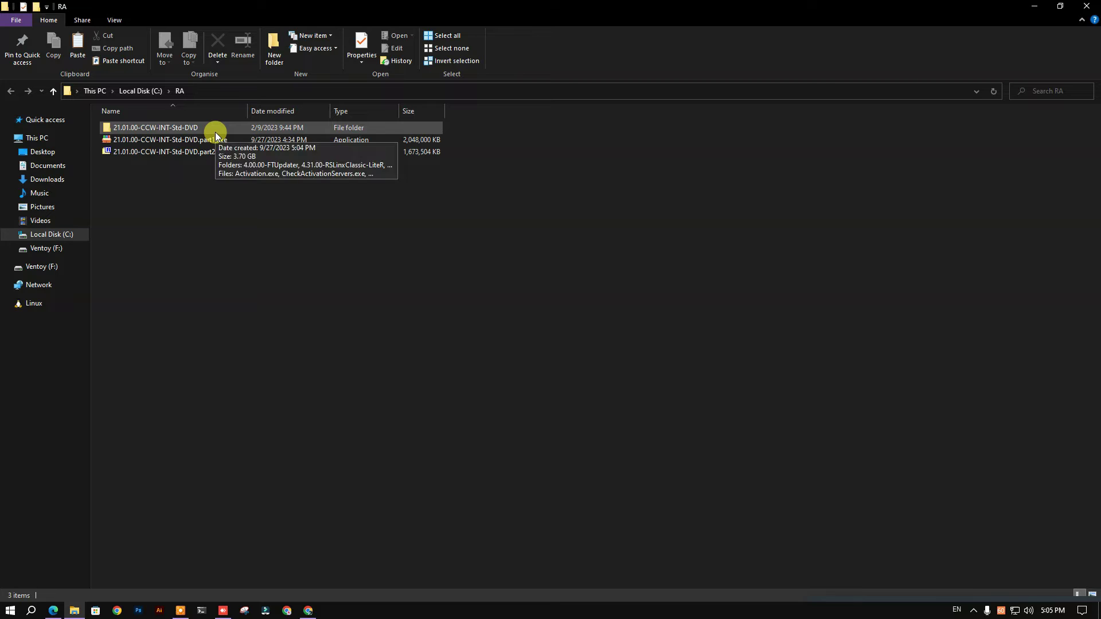
double_click(215, 132)
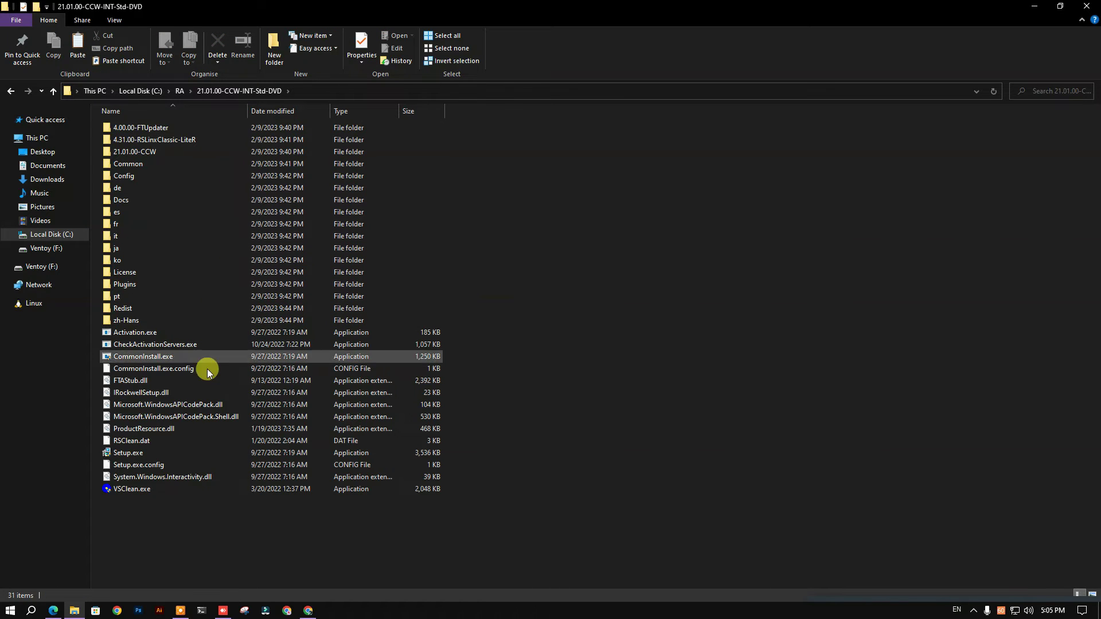
double_click(152, 454)
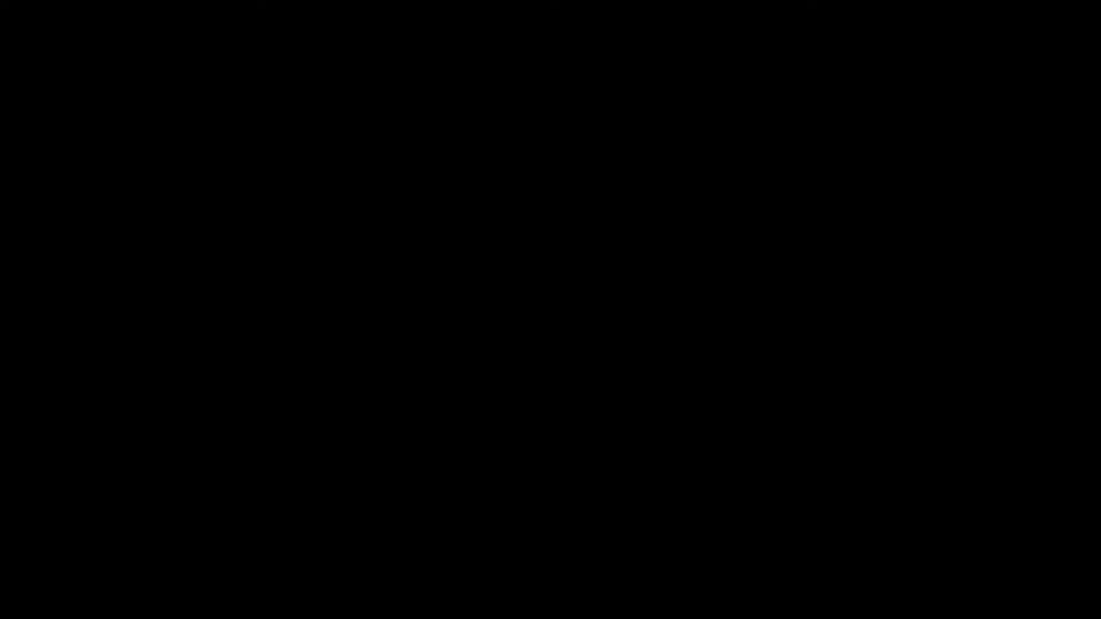
click(491, 383)
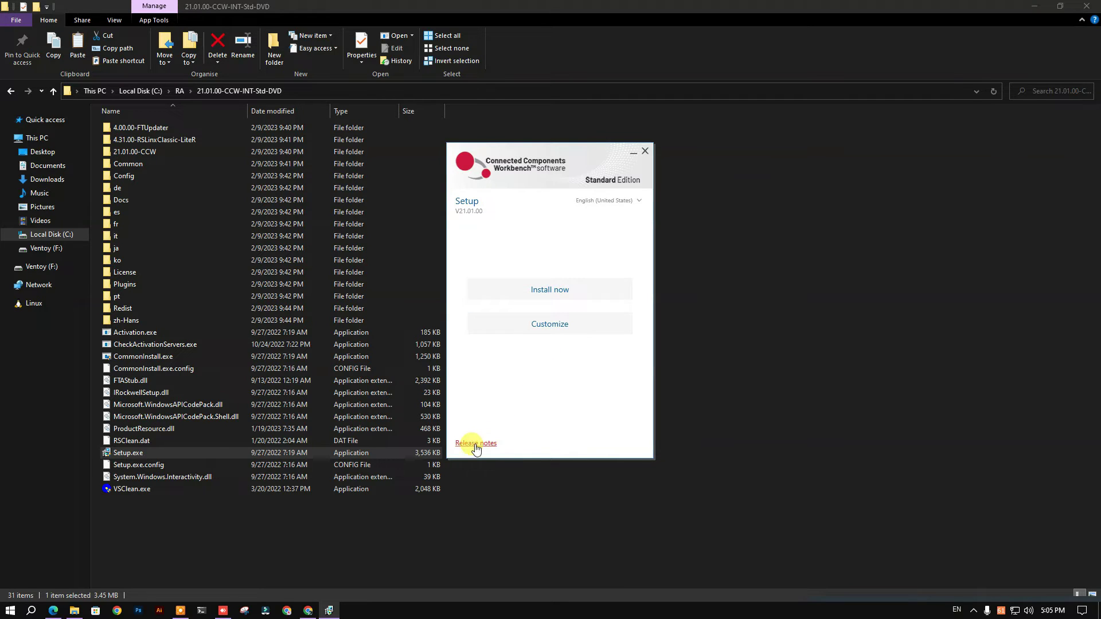
- Choose Install now and accept all the End User License Agreements
click(541, 292)
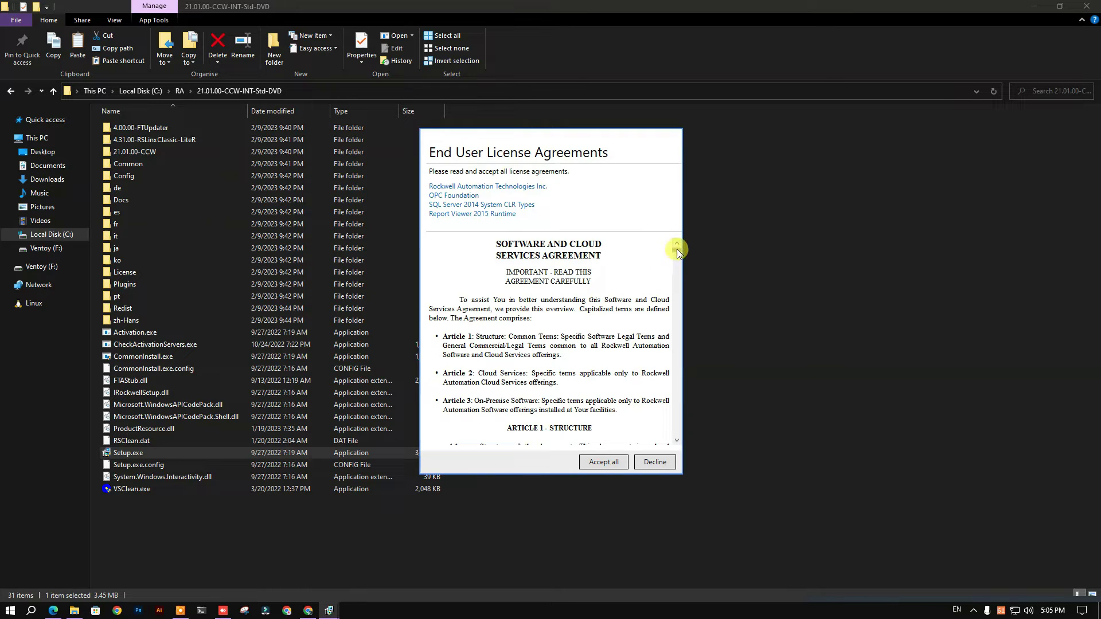
drag(677, 249, 679, 269)
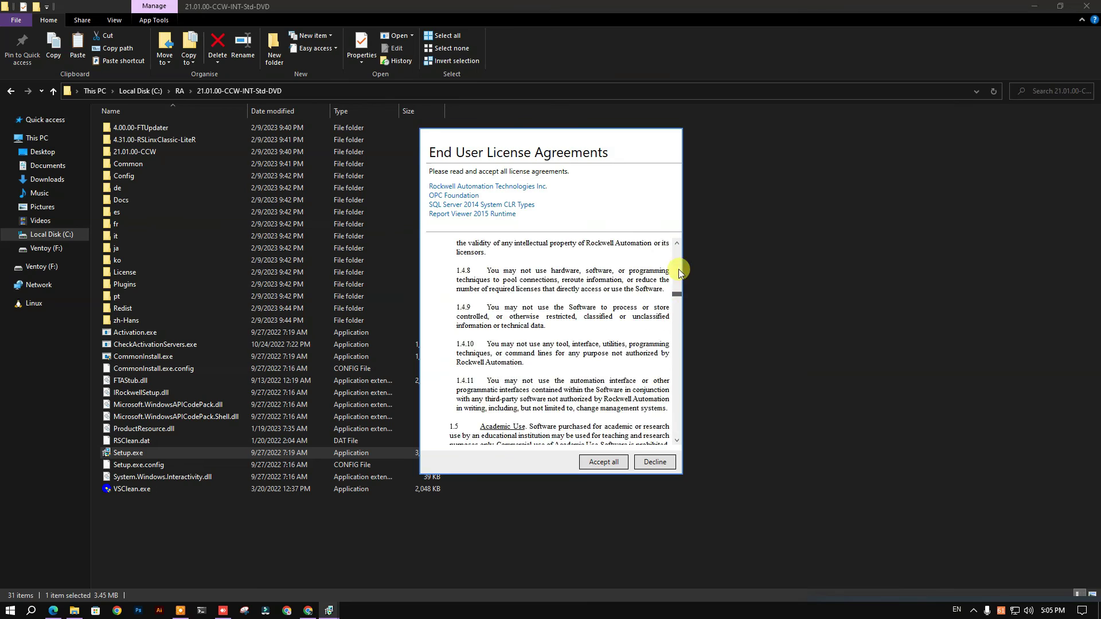
click(602, 462)
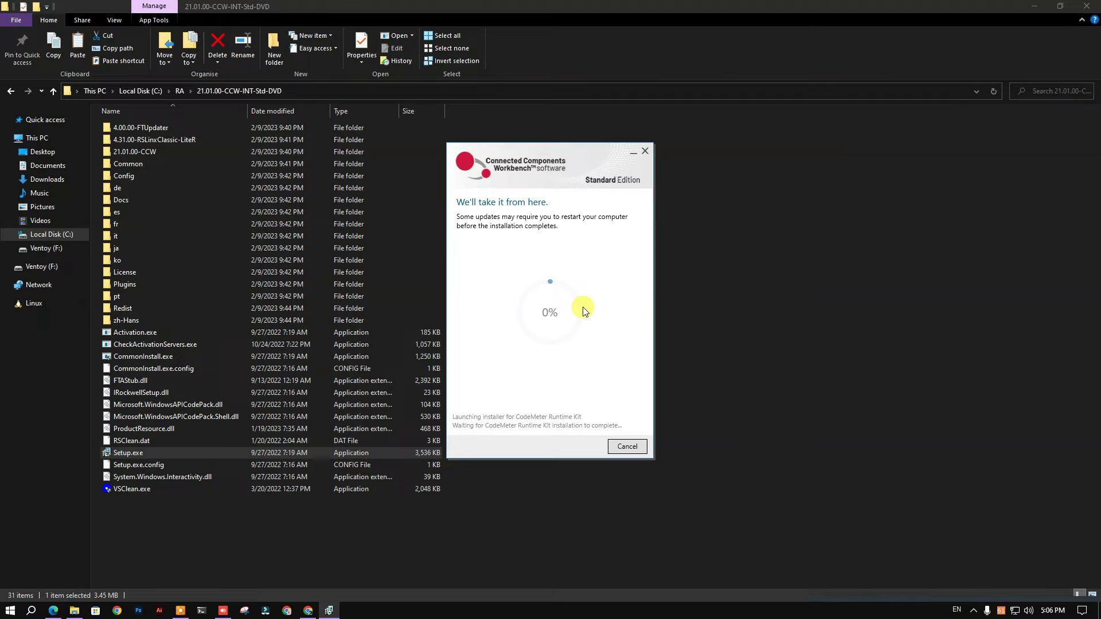
- Restore the installer progress window from the taskbar and let the installation run
mouse_move(917, 608)
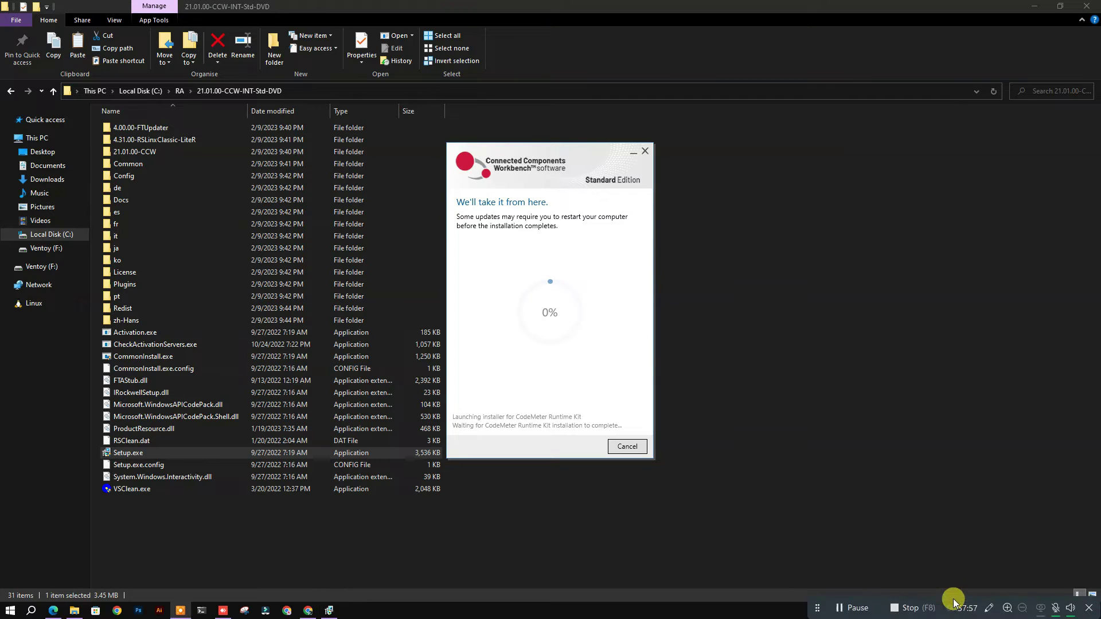
click(861, 610)
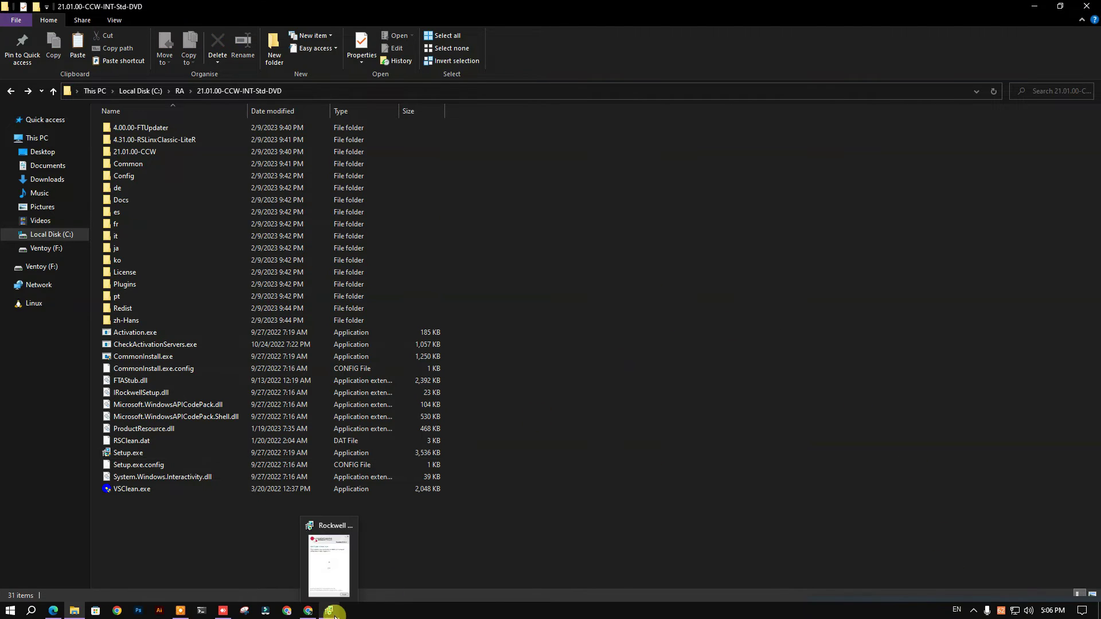
click(328, 610)
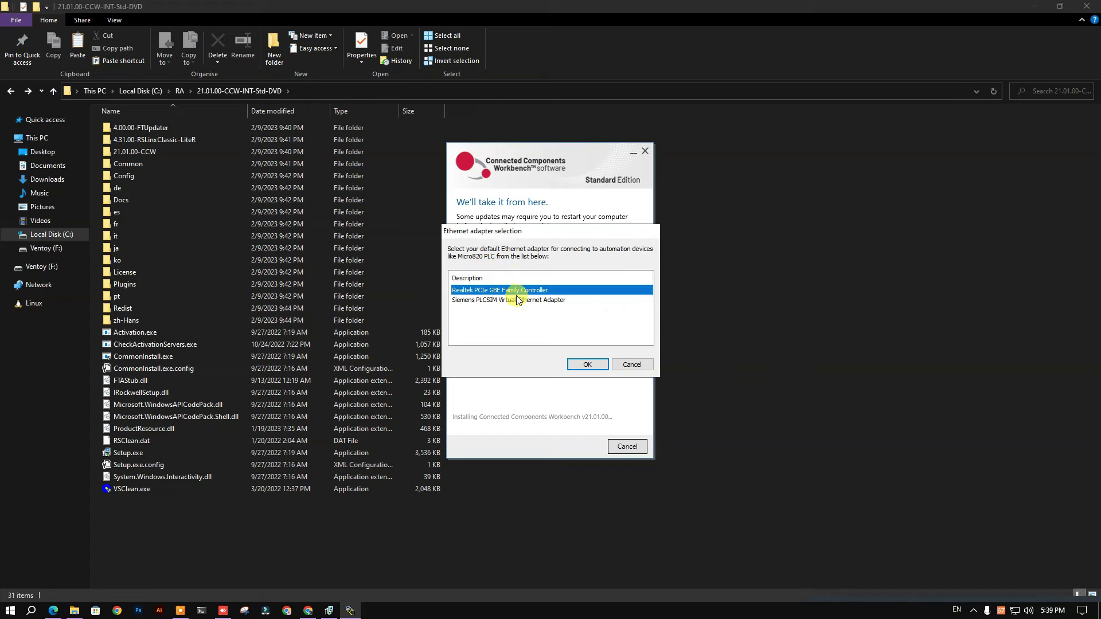
- Keep Realtek PCIe GbE Family Controller as default adapter, then restart when setup finishes
click(587, 367)
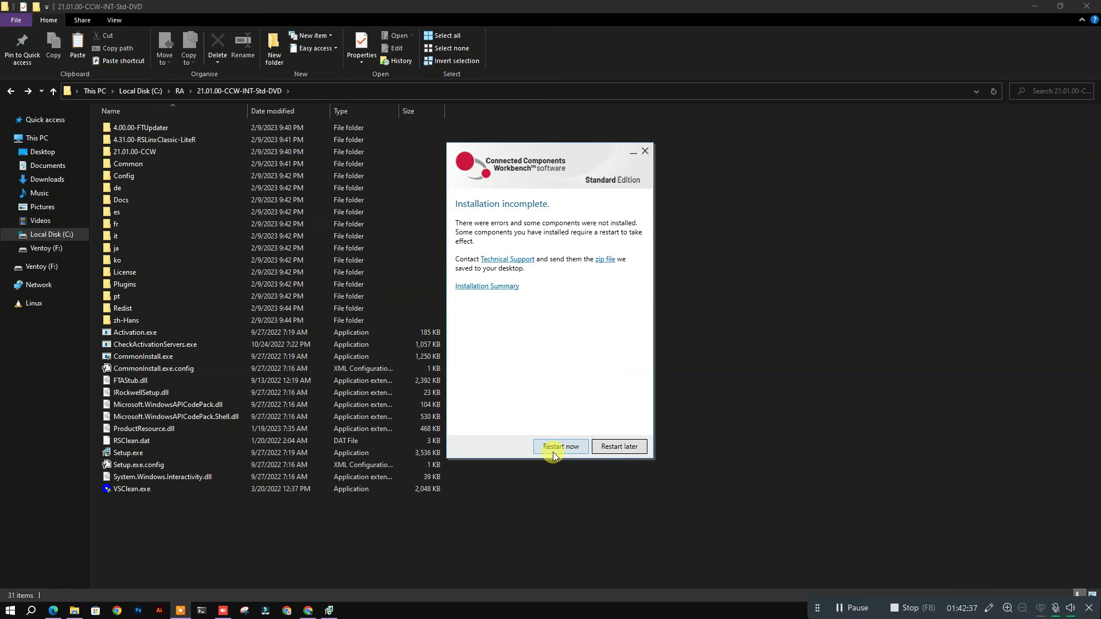
click(552, 451)
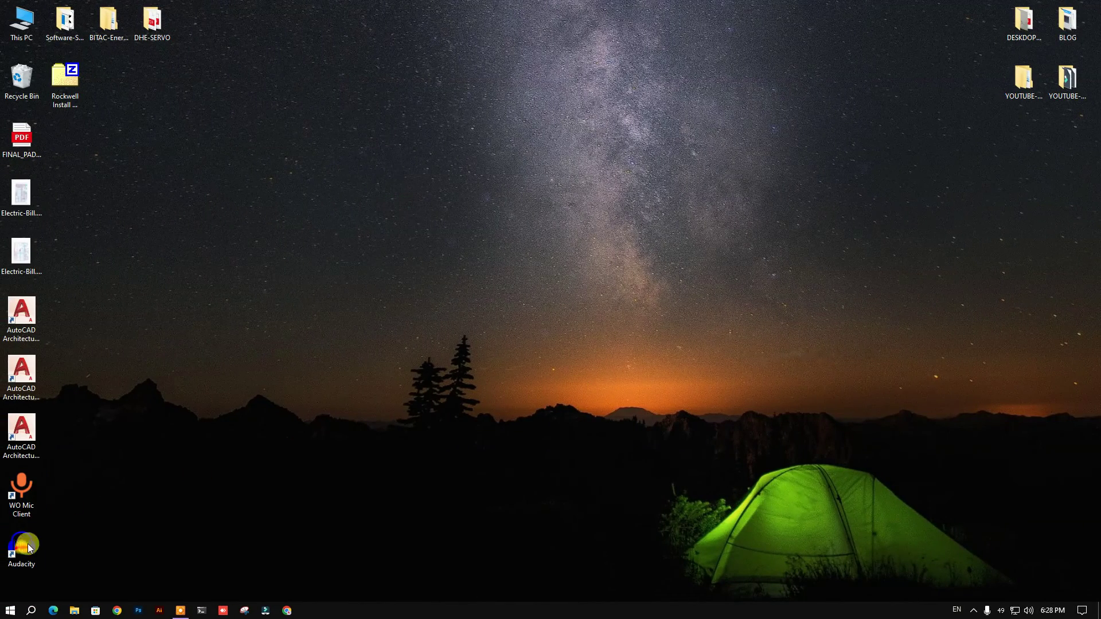
- Launch Connected Components Workbench from the Rockwell Automation group in the Start menu's R section
click(11, 610)
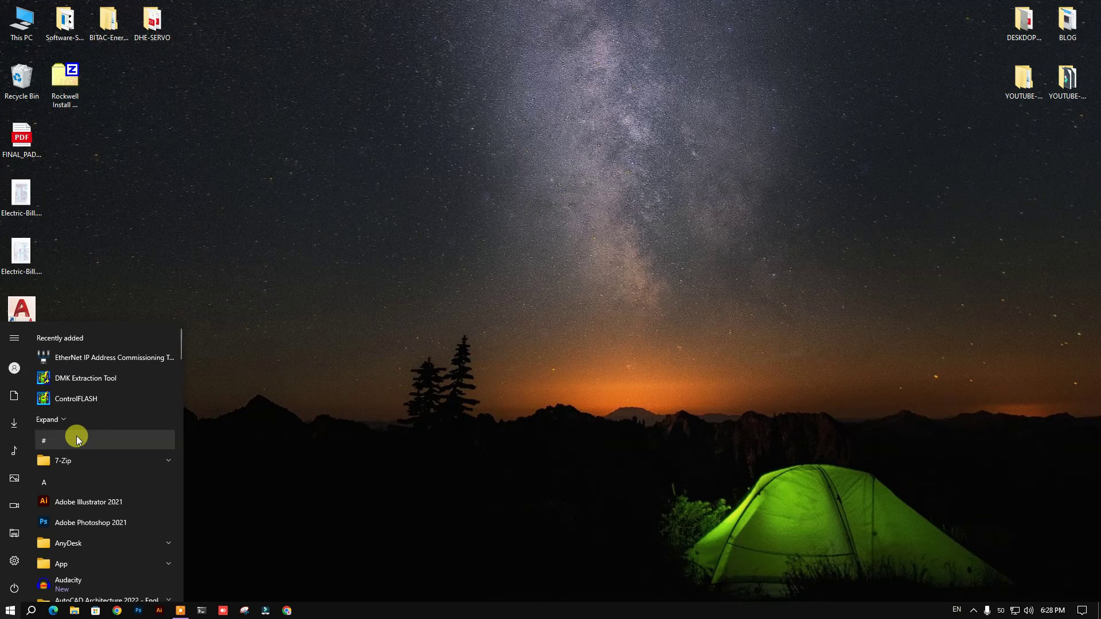
click(76, 440)
click(89, 394)
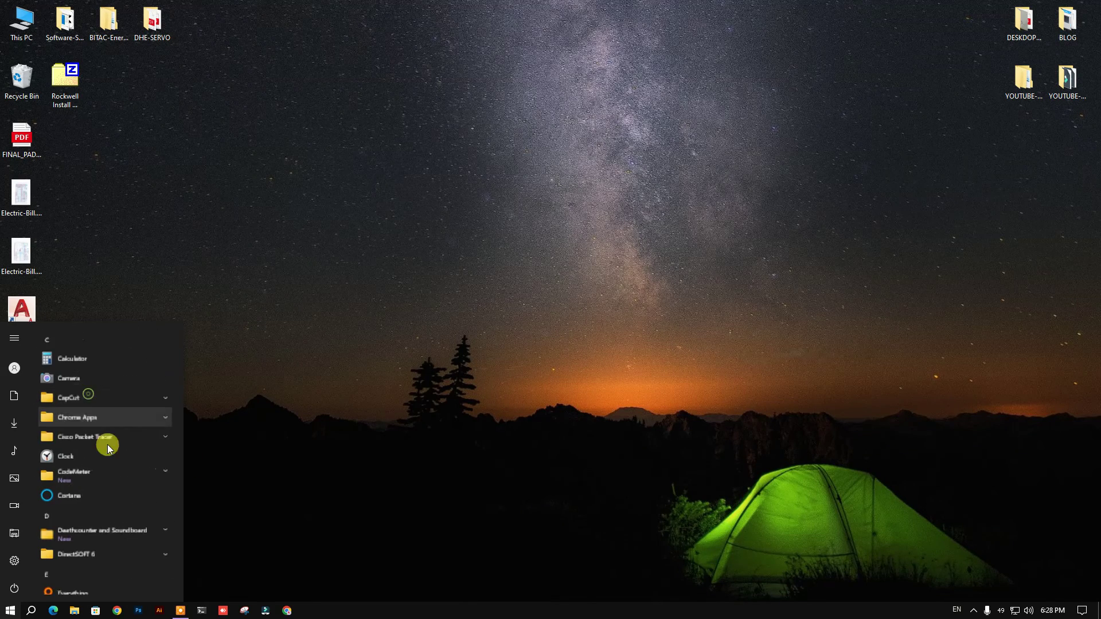
click(95, 335)
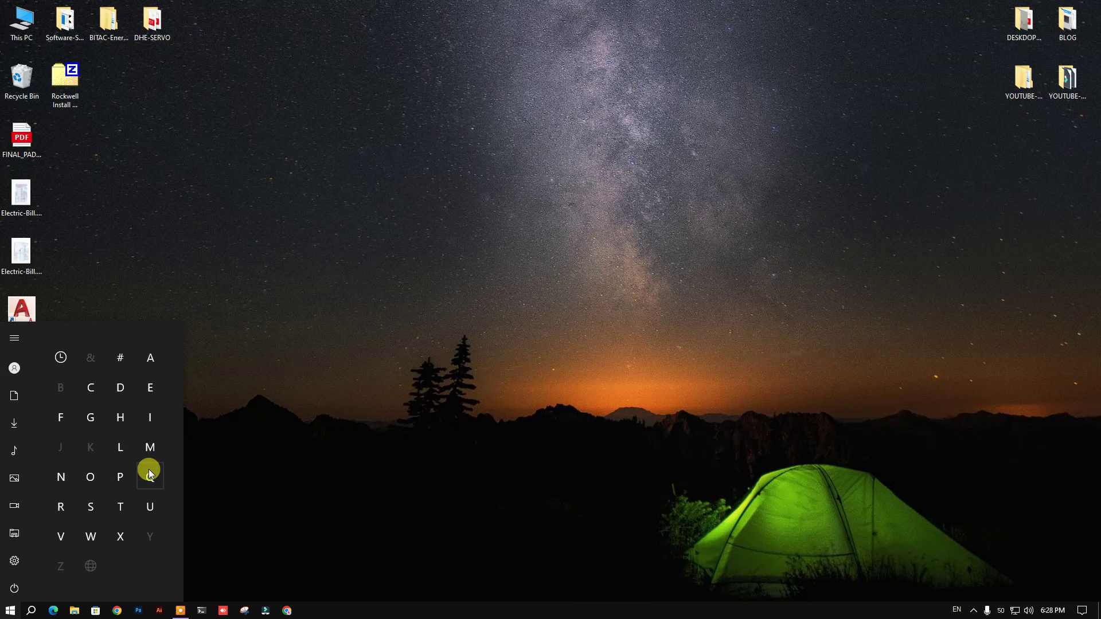
click(59, 508)
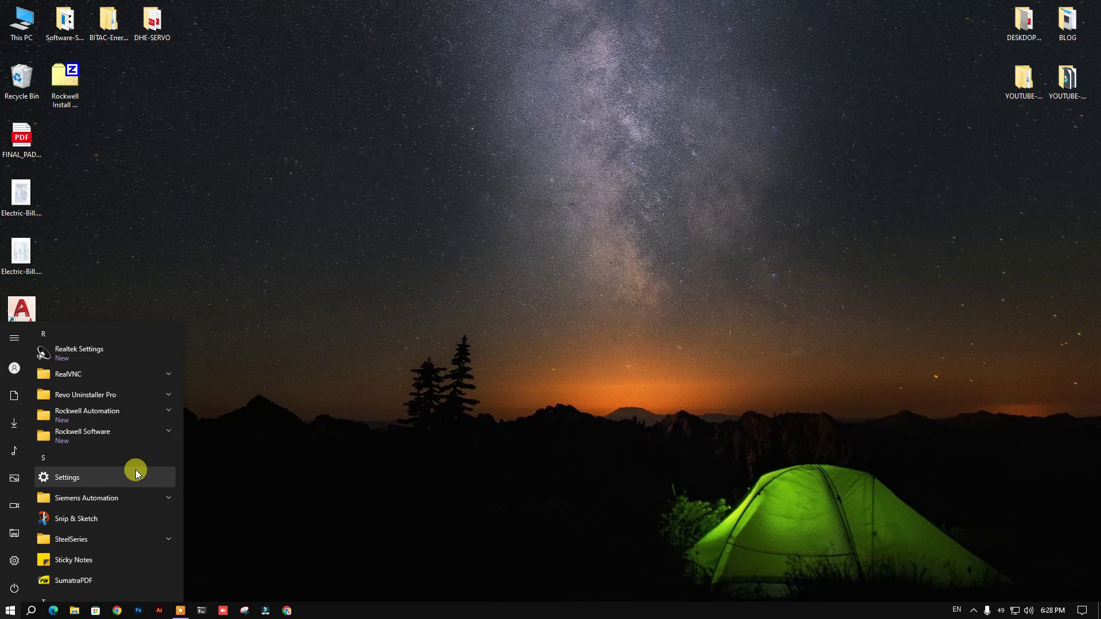
scroll(132, 471, up, 1)
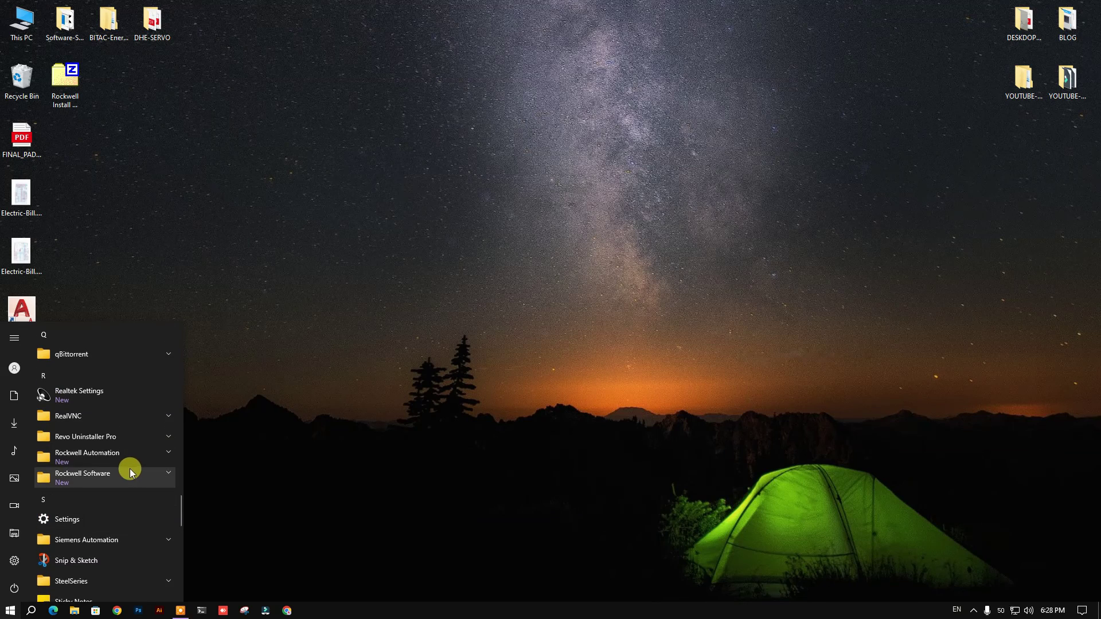
click(124, 456)
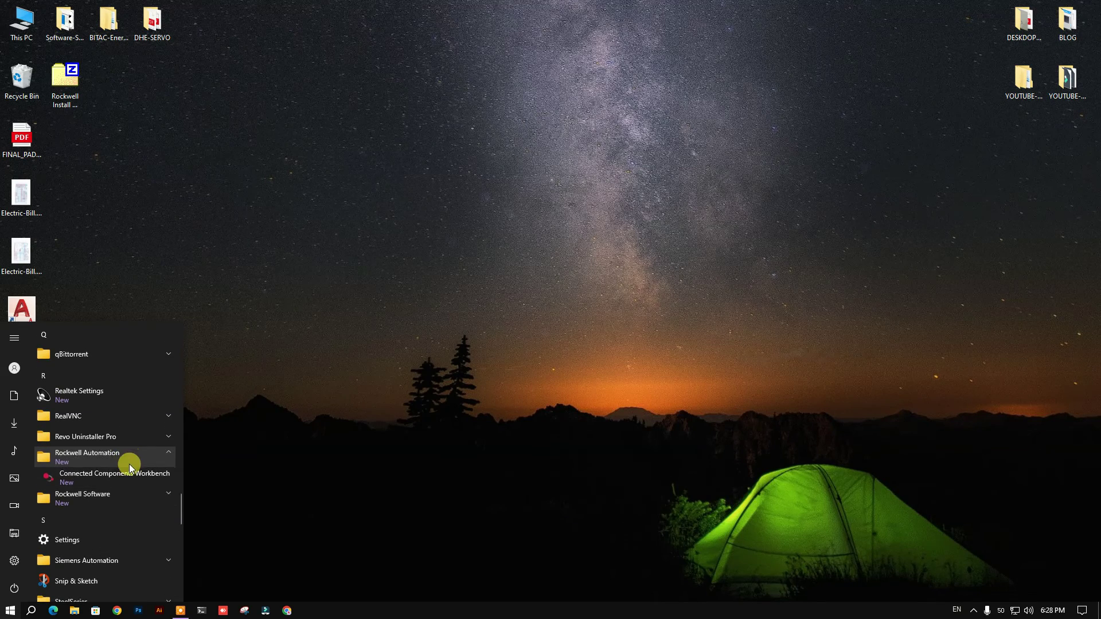
click(83, 477)
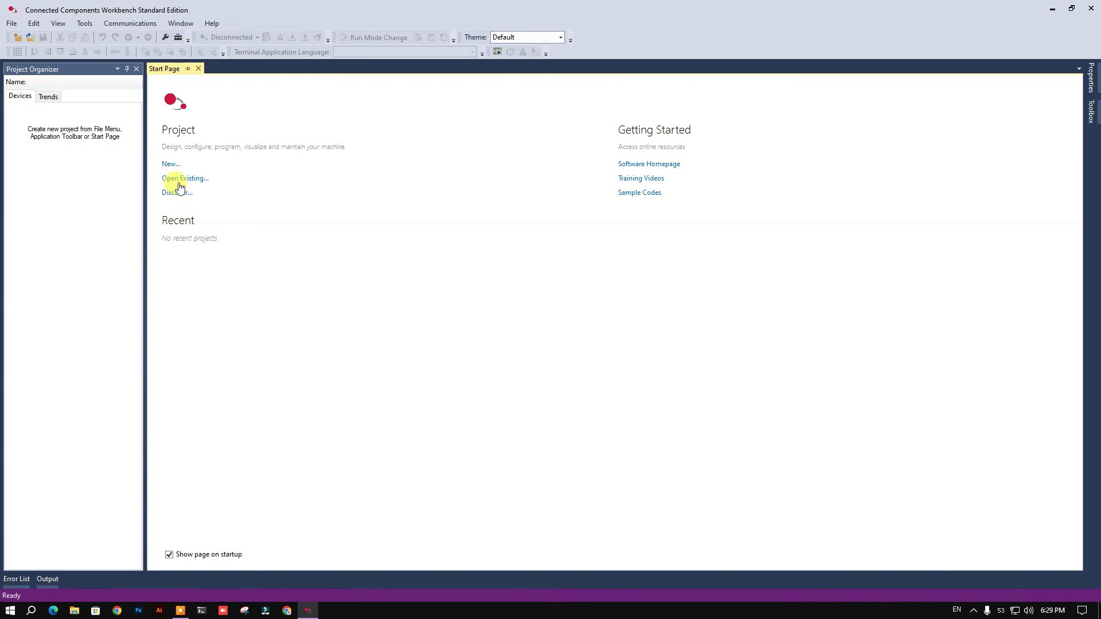
- Start a new project named Project1
click(172, 166)
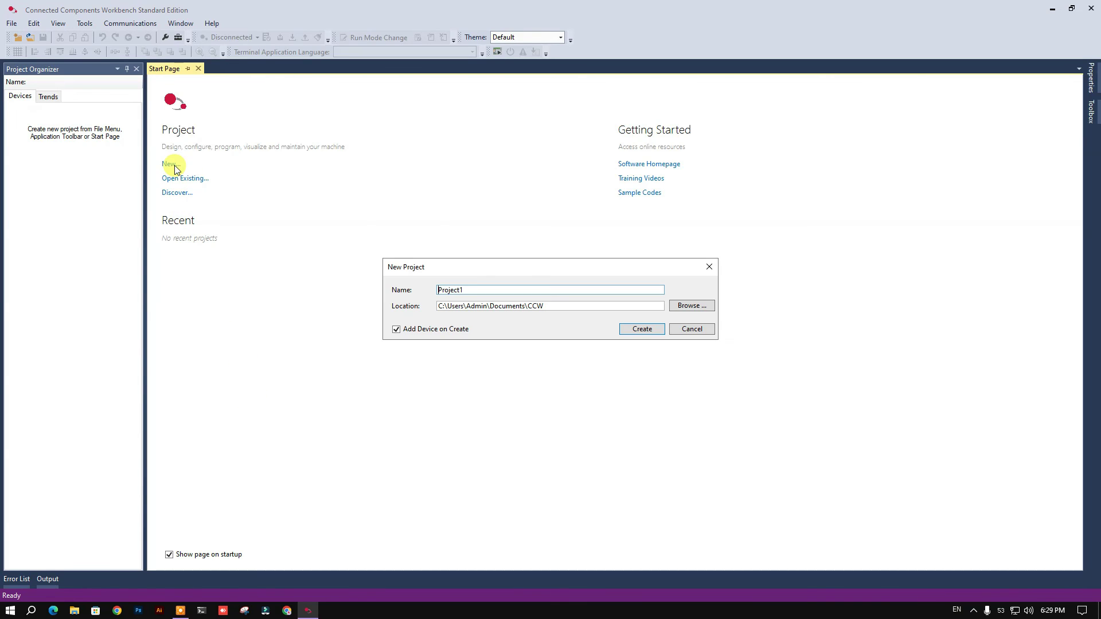
click(447, 289)
click(632, 326)
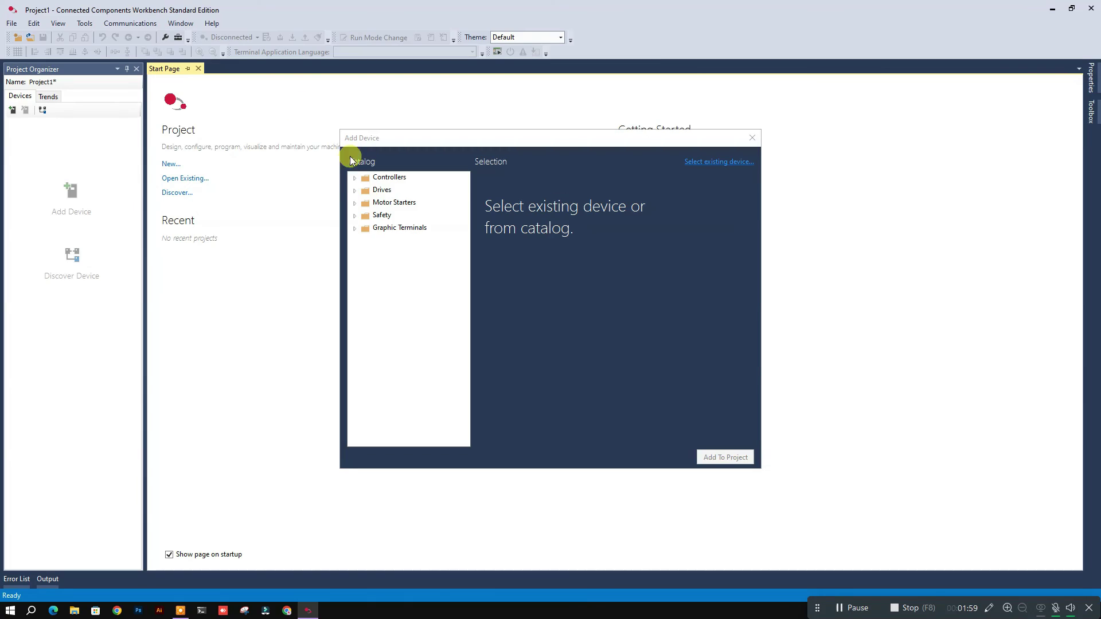
- Browse the Controllers, Drives, Motor Starters and Safety categories of the device catalog
click(355, 178)
click(365, 191)
click(365, 253)
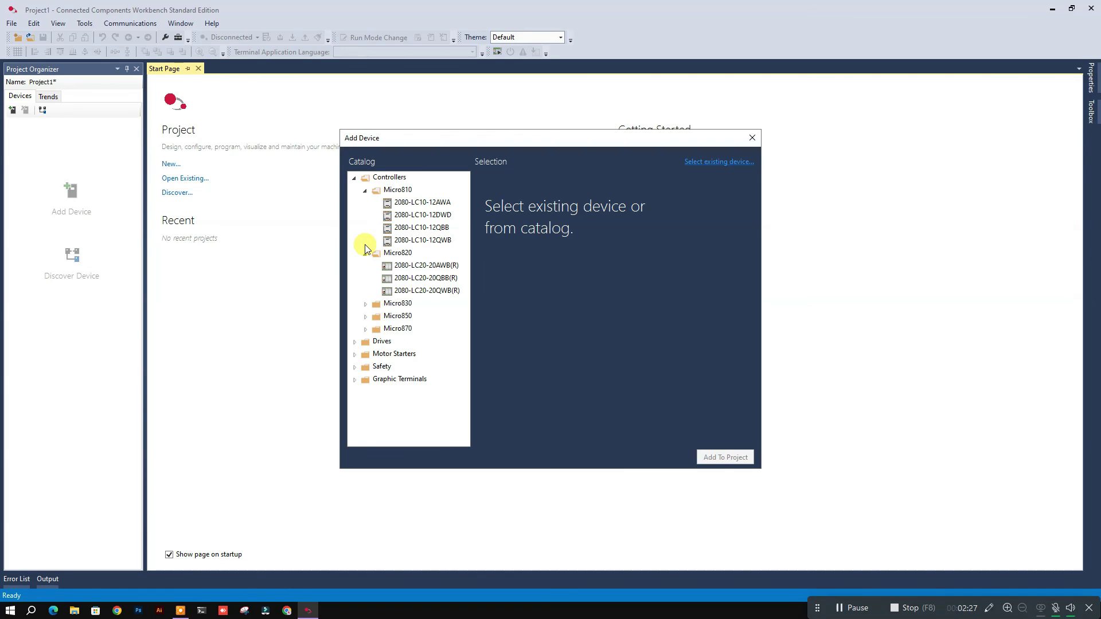
click(365, 303)
click(365, 303)
click(365, 253)
click(354, 303)
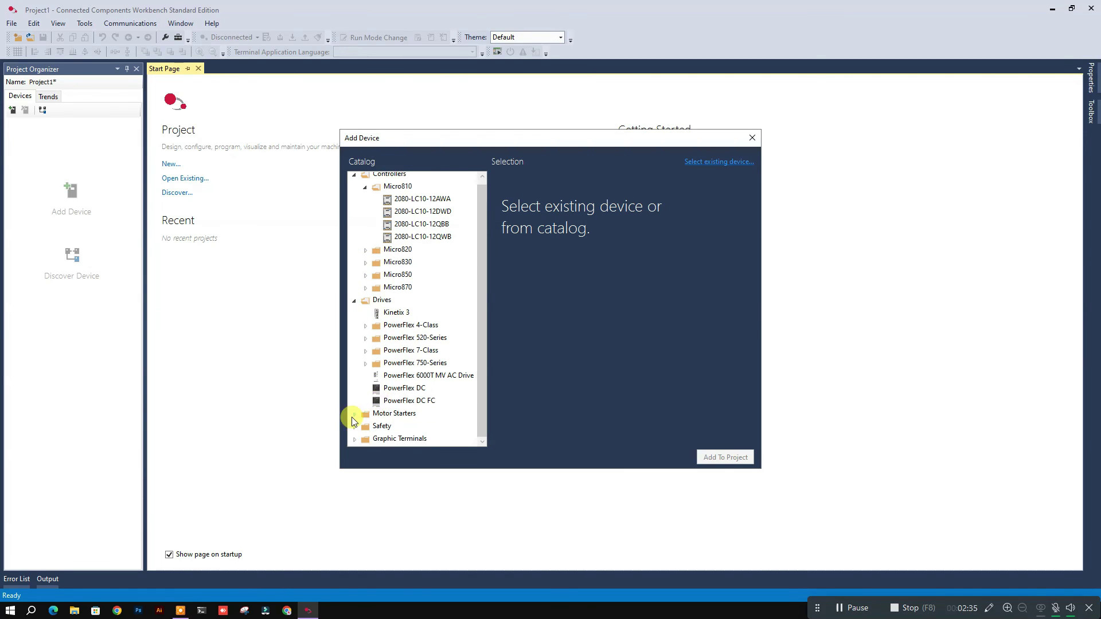
click(355, 426)
click(355, 413)
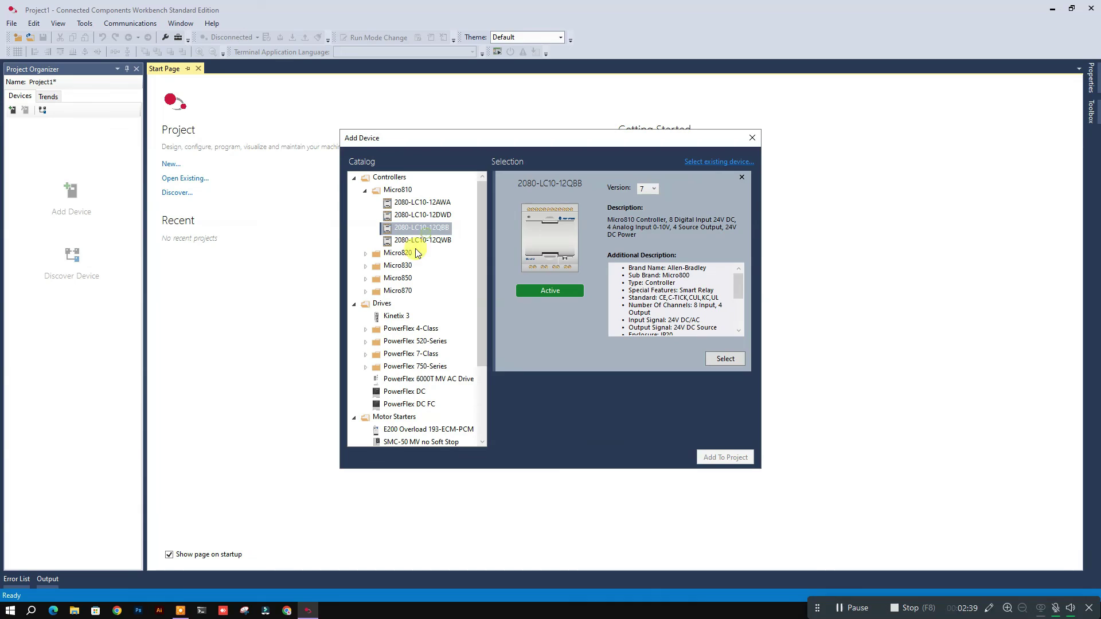
- Select the Micro830 2080-LC30-48QBB controller and add it to the project
click(365, 265)
click(426, 391)
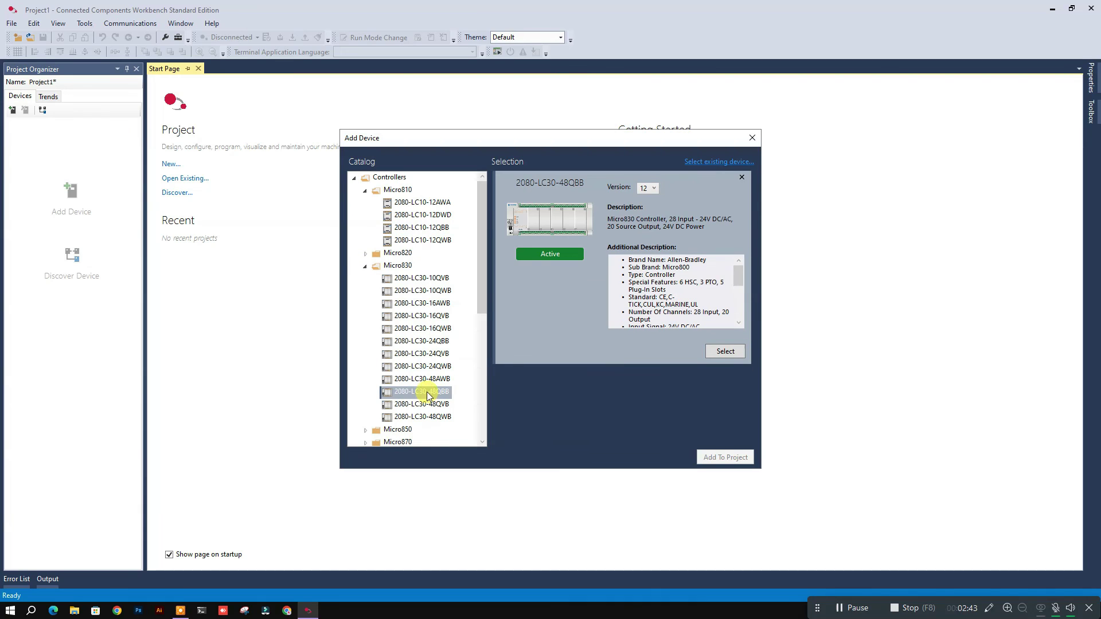
click(722, 351)
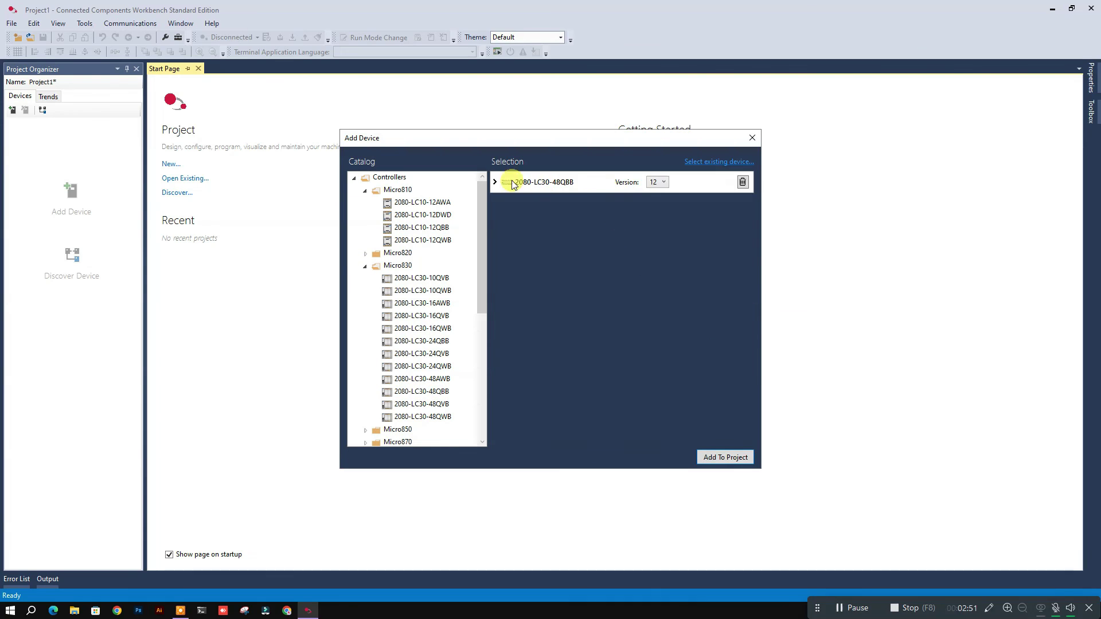
click(711, 457)
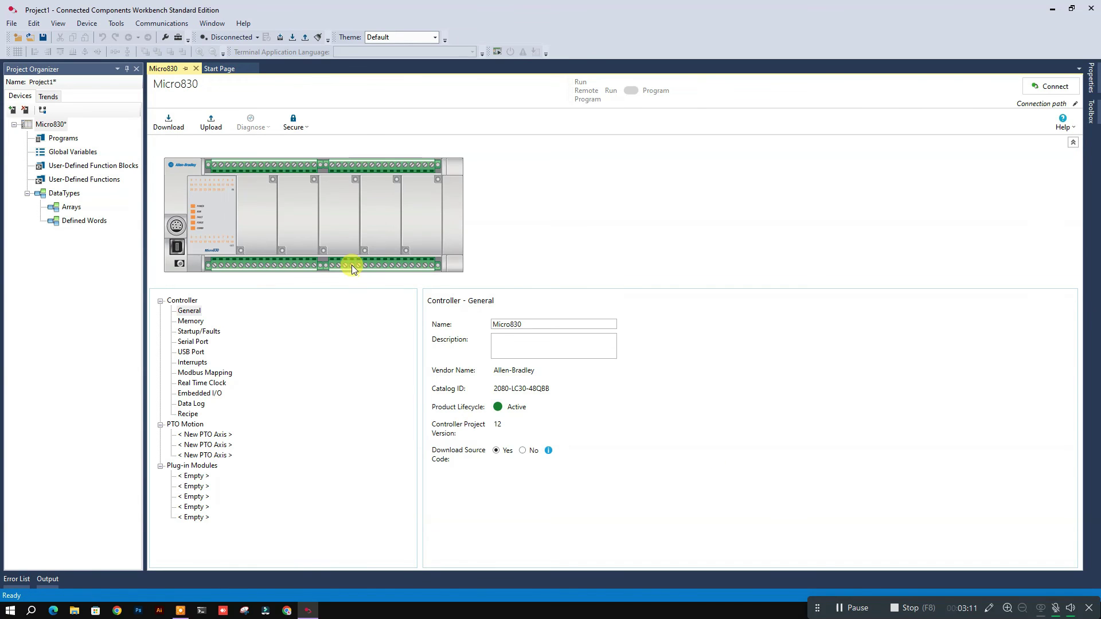
- Review the controller's embedded I/O, interrupt, data log, Modbus, USB, startup and serial port settings
click(356, 266)
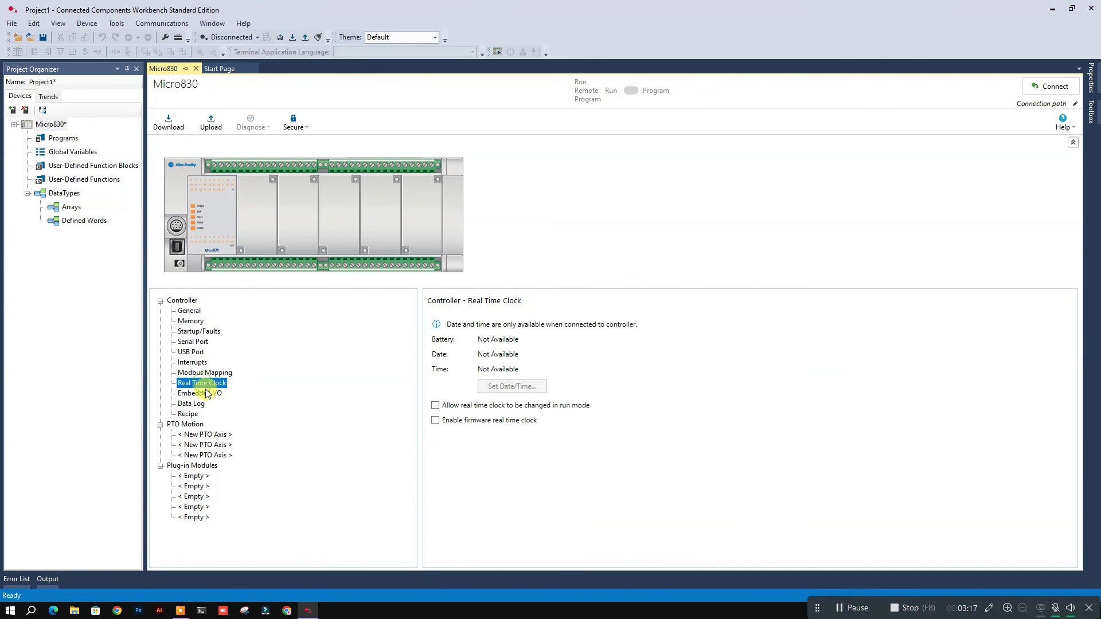
click(193, 363)
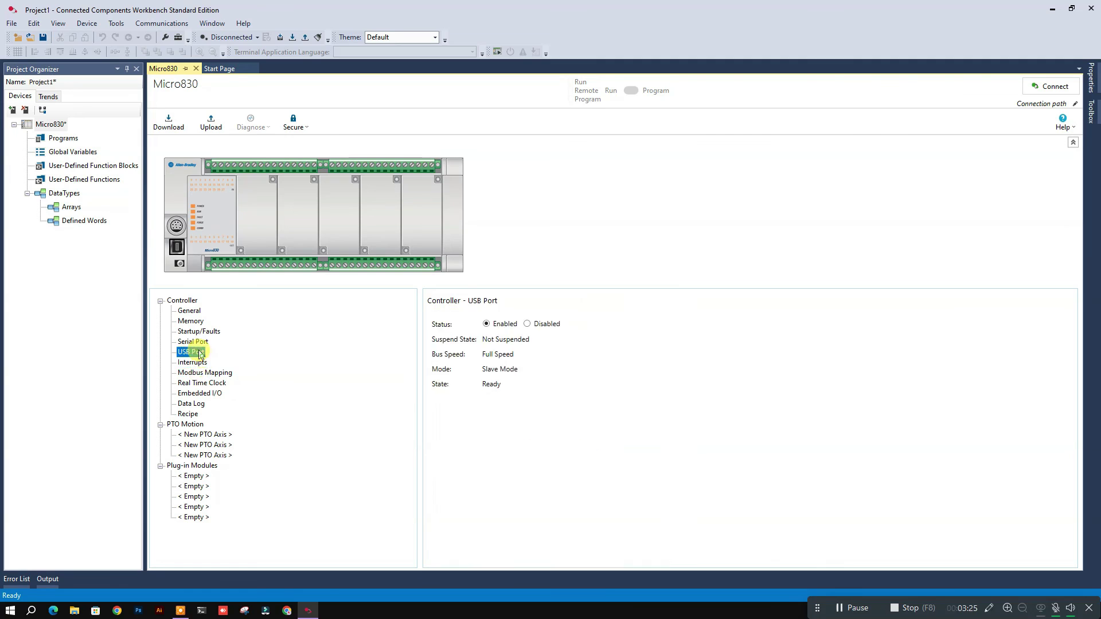
click(200, 393)
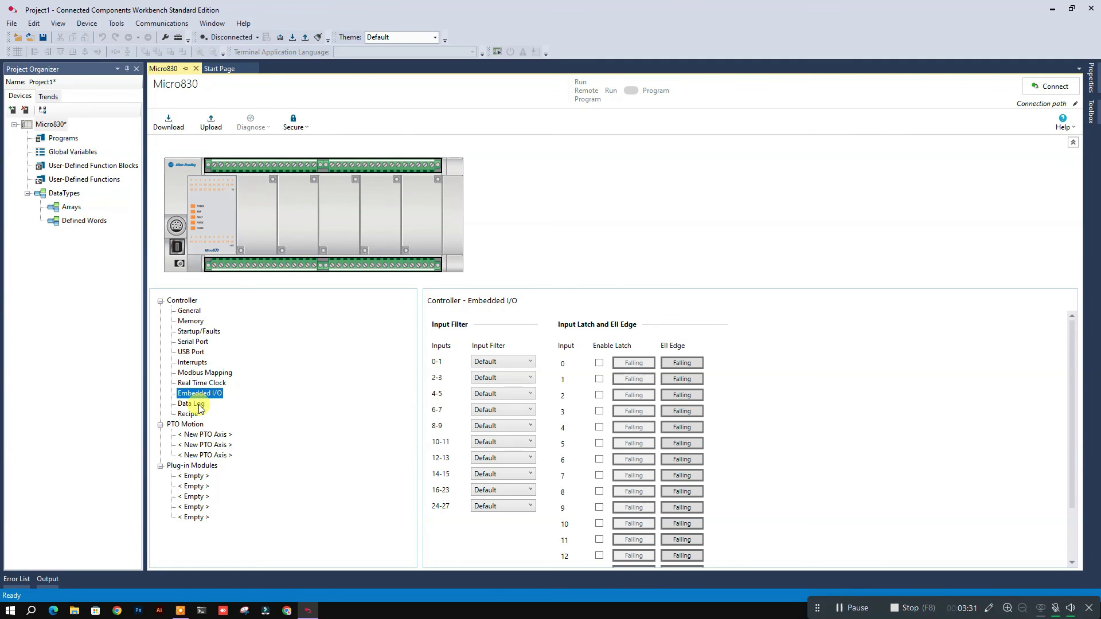
click(192, 404)
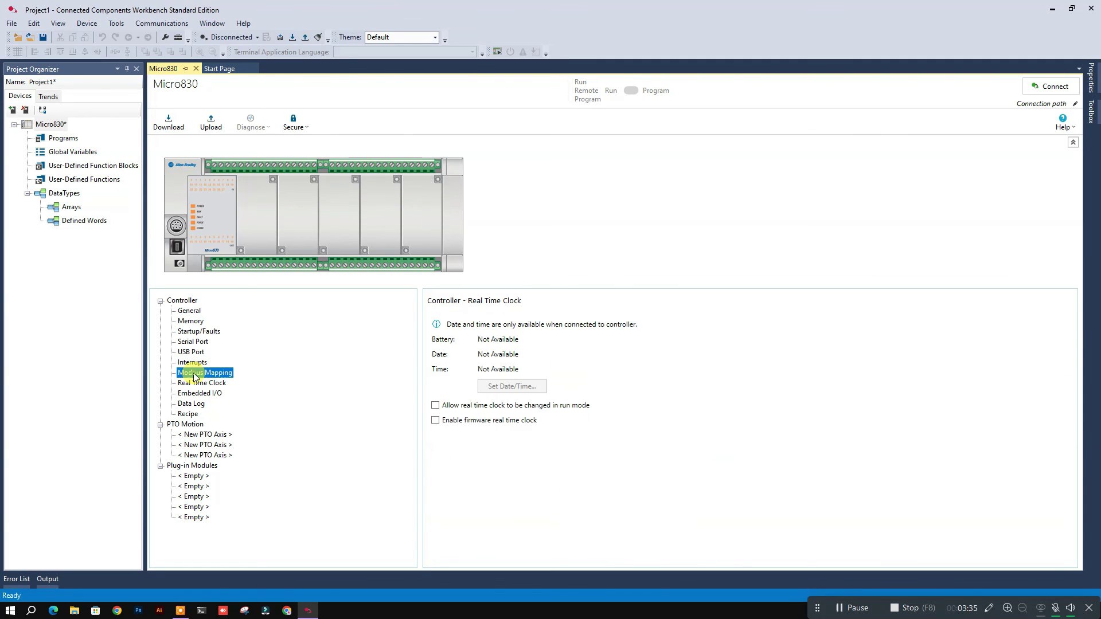
click(196, 373)
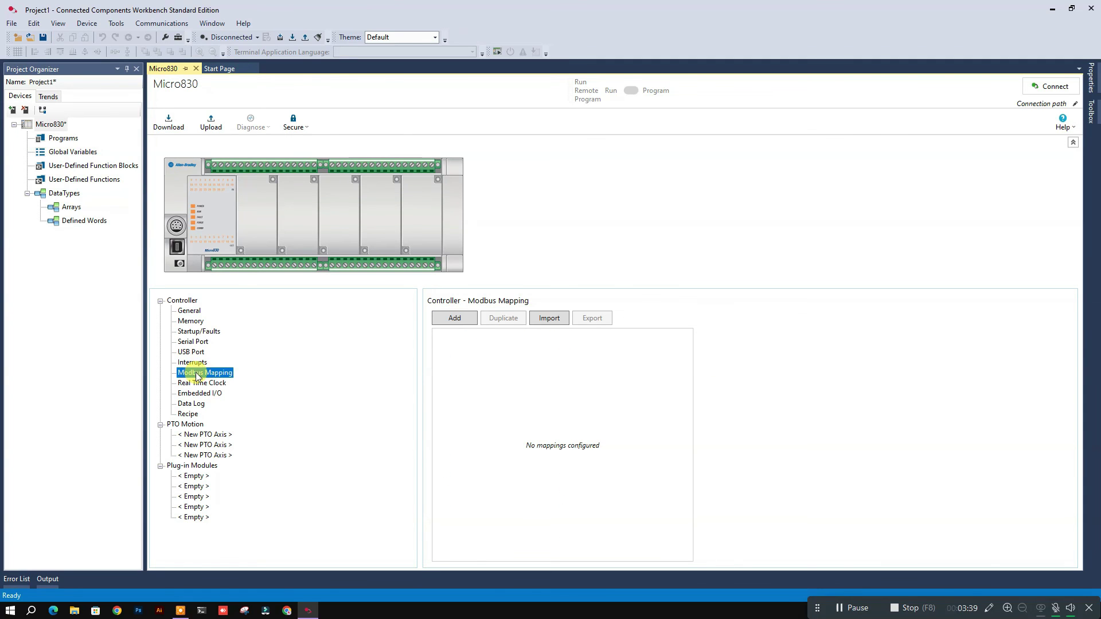
click(191, 352)
click(199, 332)
click(176, 228)
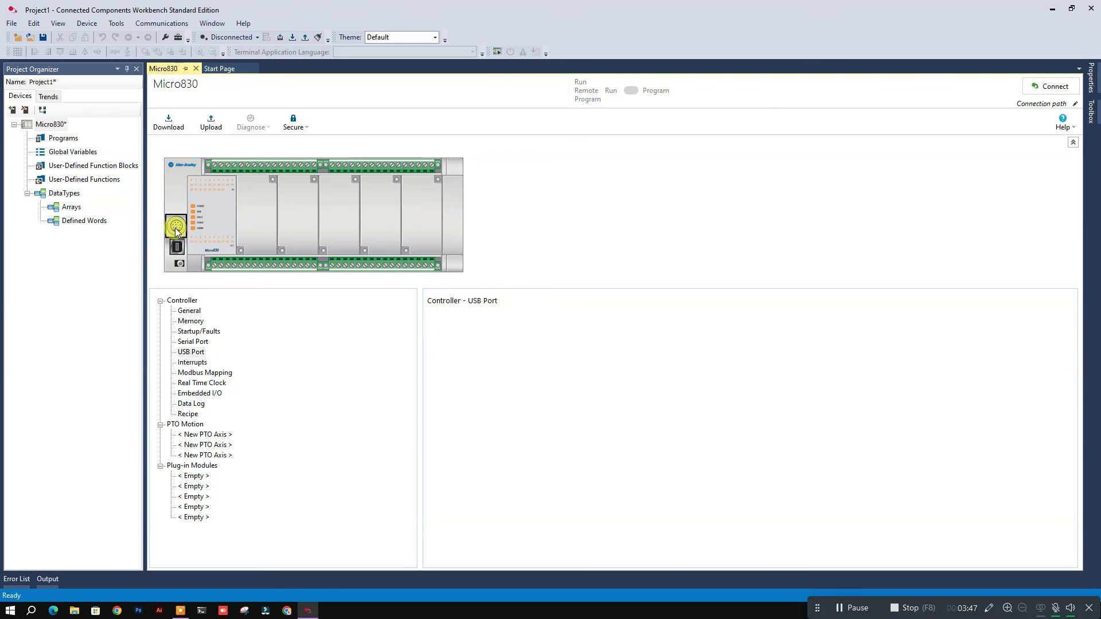
click(193, 341)
click(539, 352)
click(576, 335)
- Look at Arrays and global variables, then add a new ladder user-defined function Fct1
double_click(72, 207)
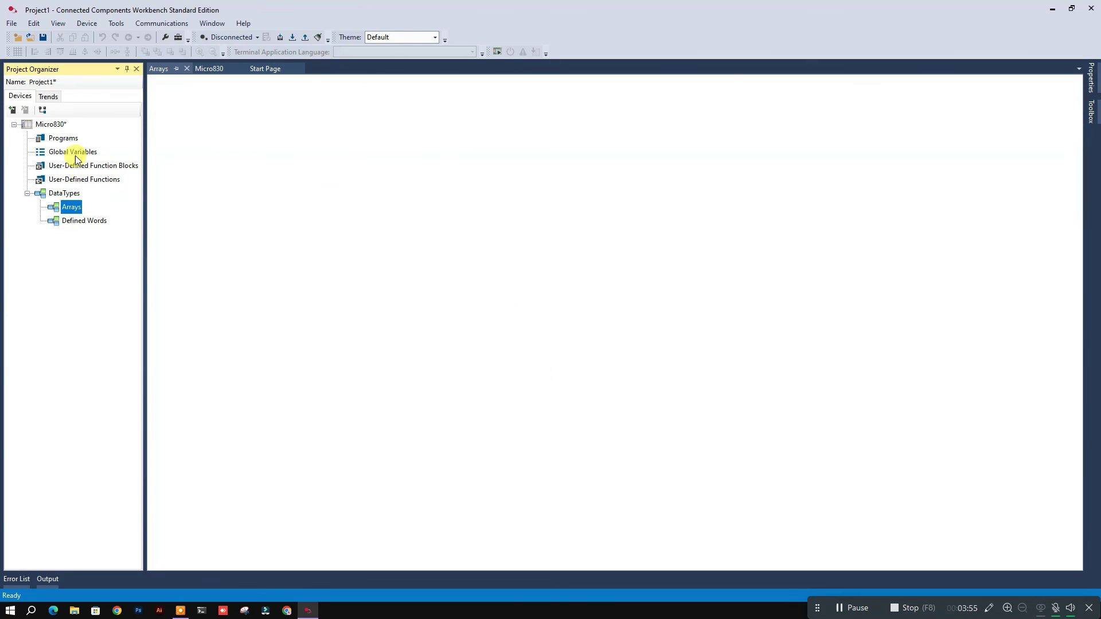
double_click(73, 152)
click(63, 138)
click(91, 166)
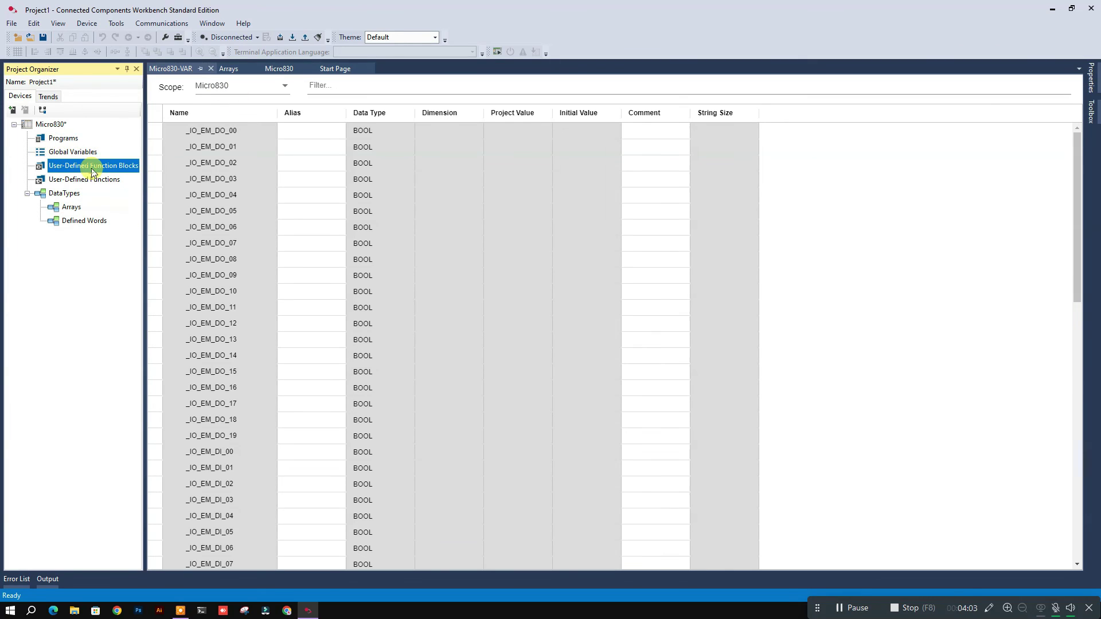
click(106, 179)
right_click(75, 178)
mouse_move(126, 185)
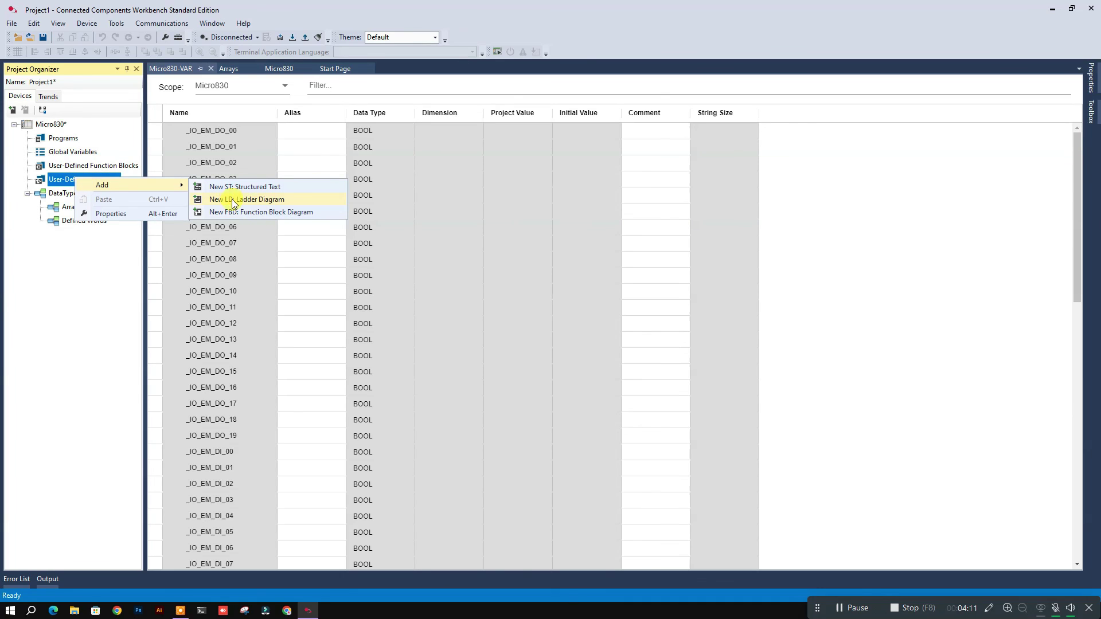
click(233, 203)
- Add local variable var1 to Fct1 and open Fct1's ladder diagram
click(94, 208)
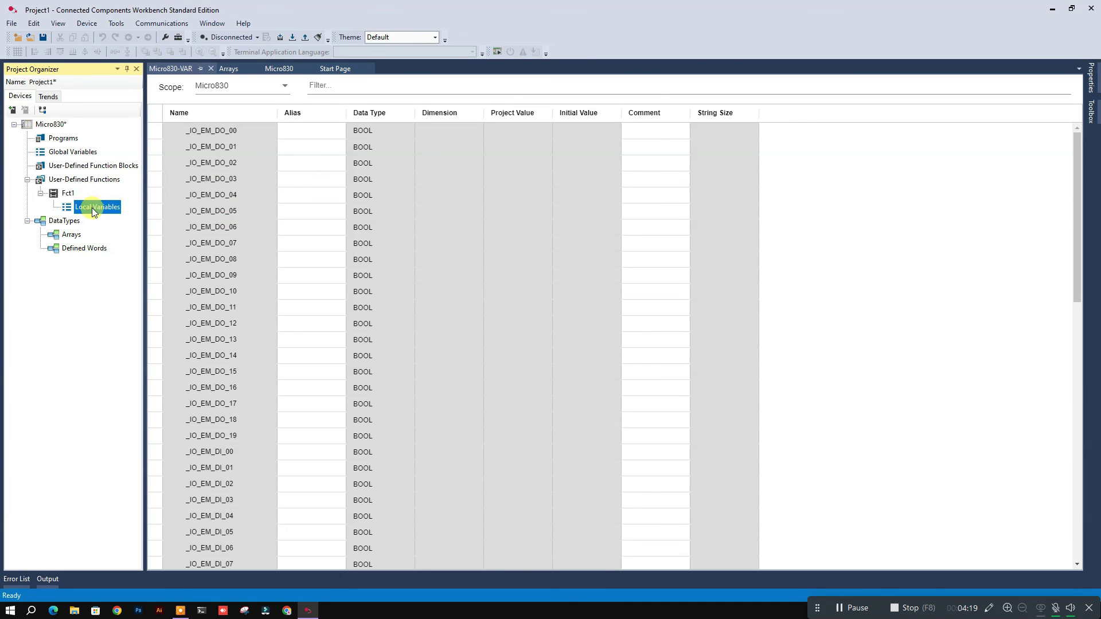
double_click(94, 210)
click(236, 146)
text(va)
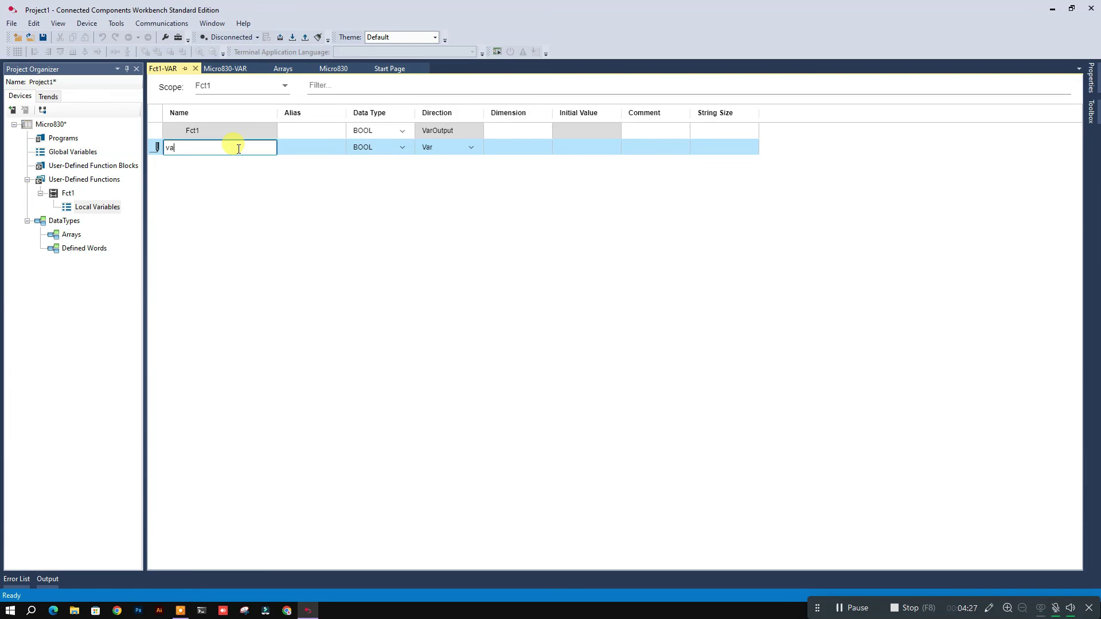
text(r1)
click(393, 150)
click(457, 153)
click(435, 233)
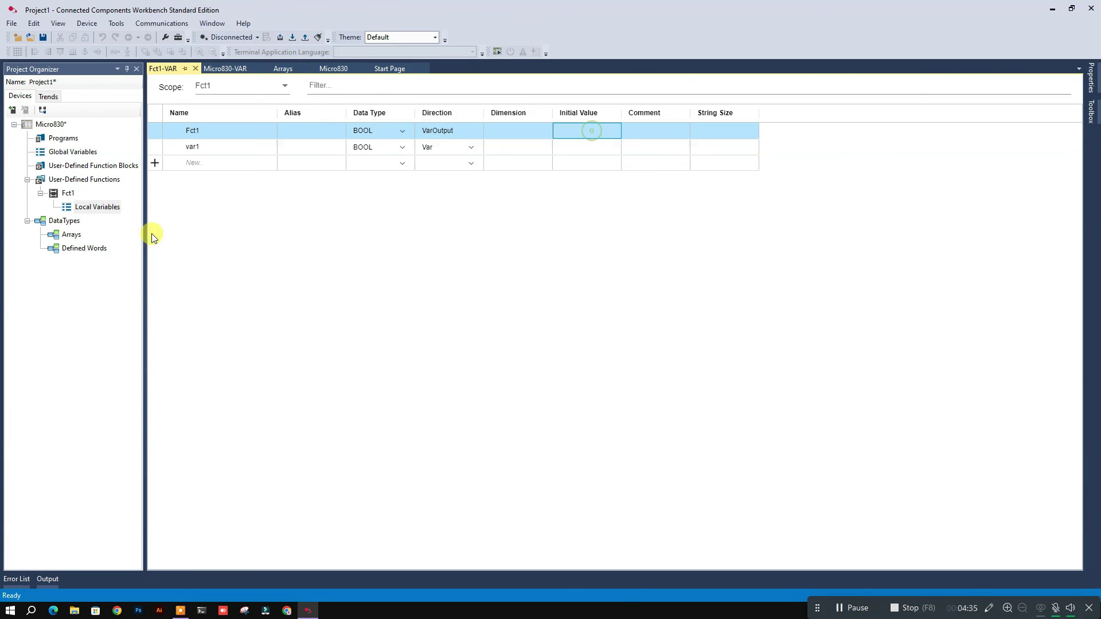
double_click(68, 193)
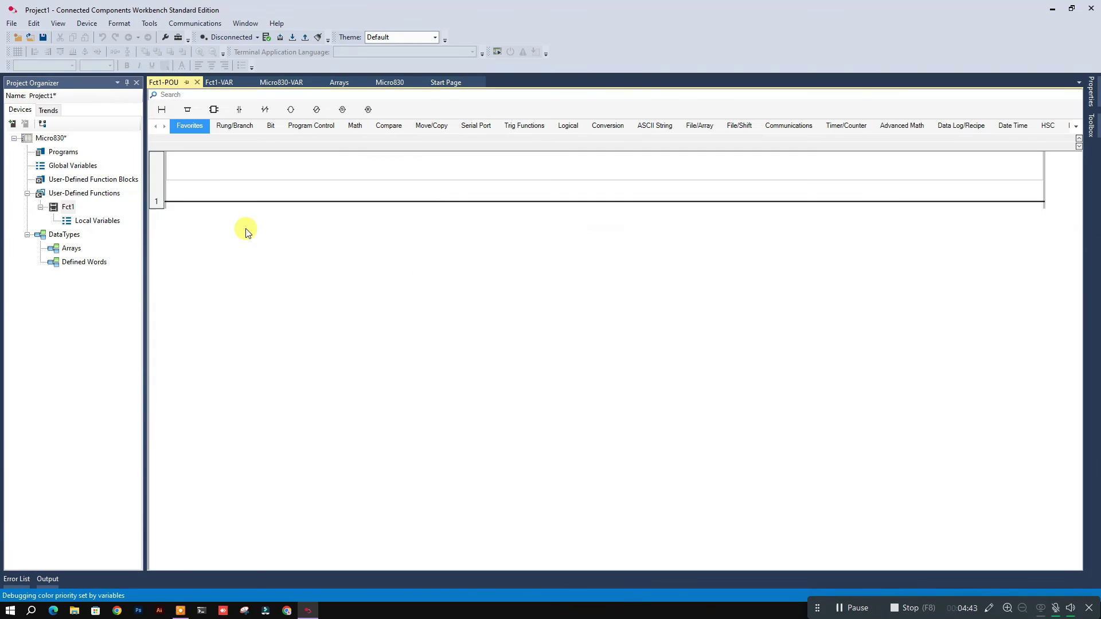
- Build two rungs with a function block, contacts, a coil and a parallel branch
drag(214, 109, 361, 229)
drag(239, 109, 406, 198)
drag(291, 109, 198, 258)
drag(239, 109, 270, 258)
drag(187, 109, 343, 246)
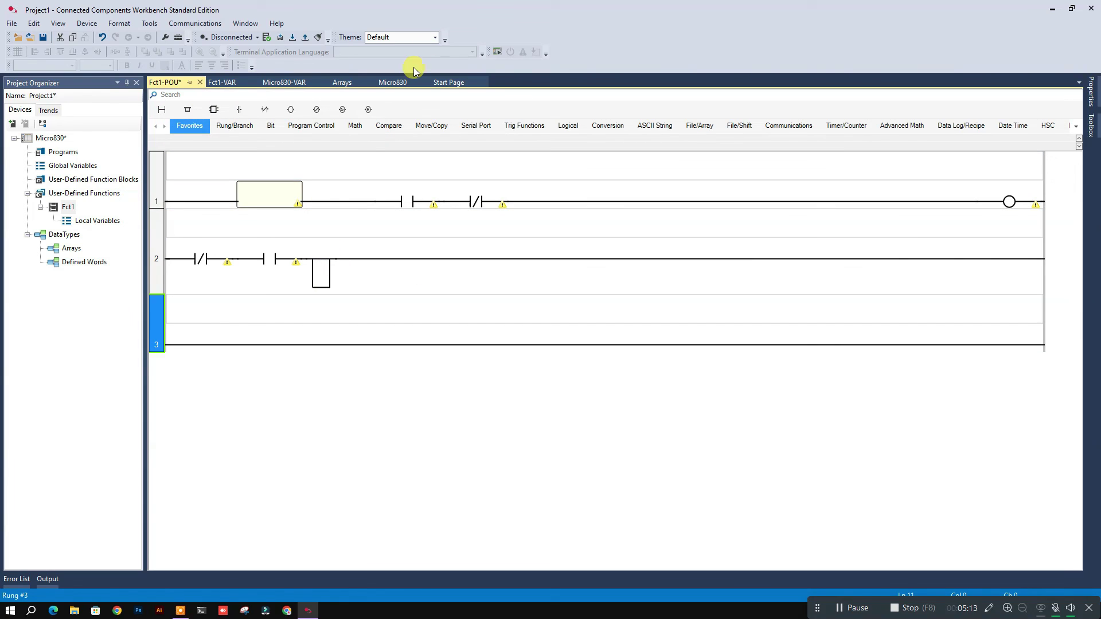
- Switch the interface theme from Default to Logix
click(435, 37)
click(416, 44)
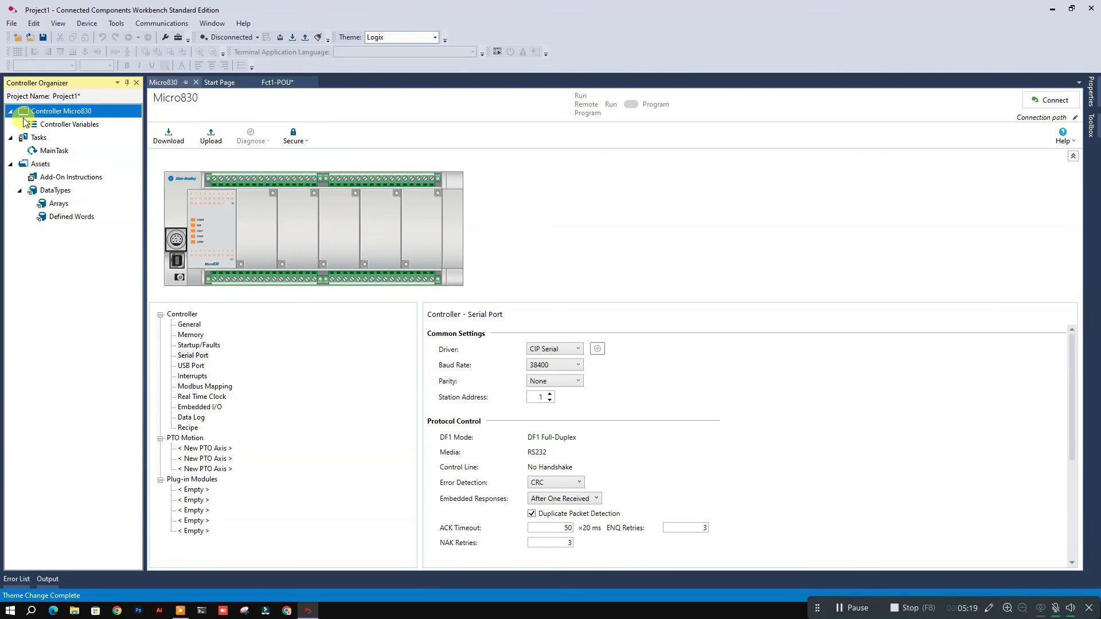
click(12, 137)
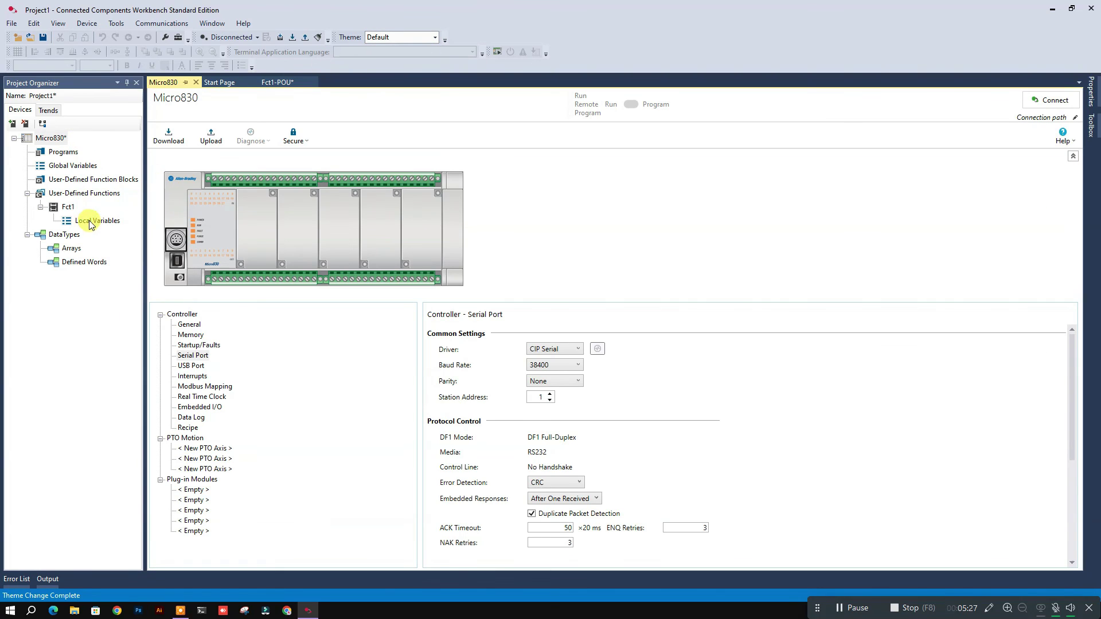
double_click(86, 225)
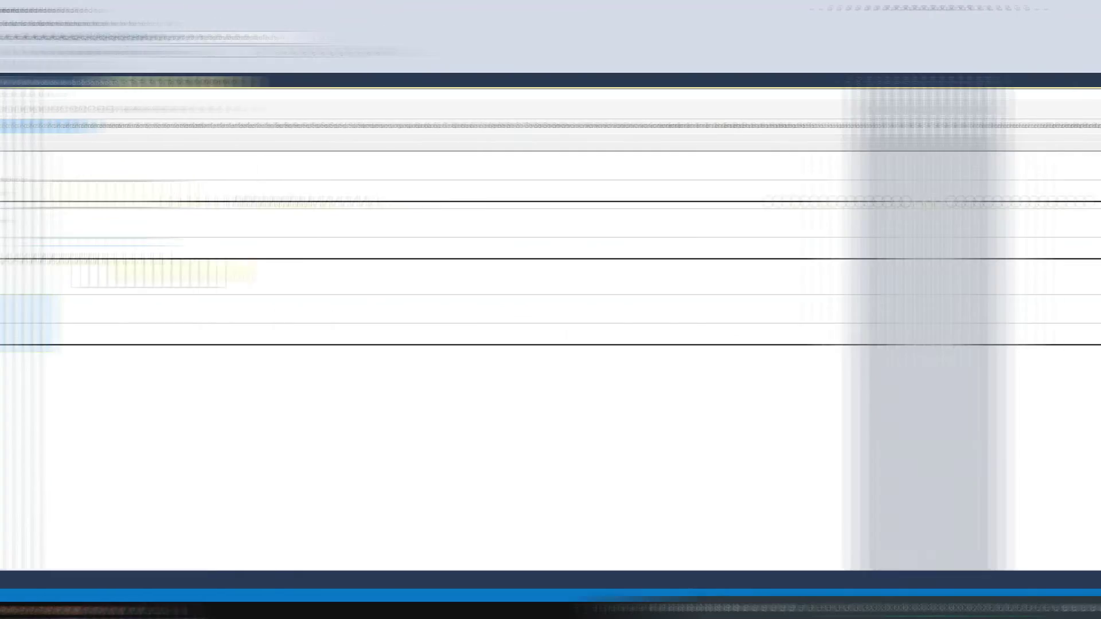